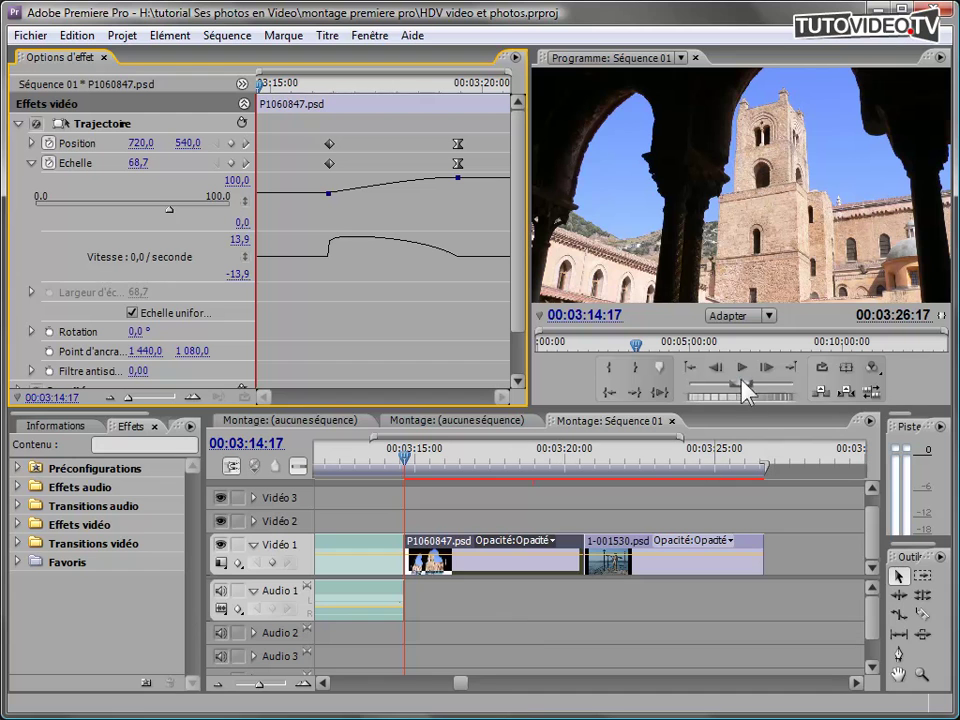
Play the sequence from the P1060847.psd photo to the end and review the photo's zoom animation at several points
{"action": "left_click", "coordinate": [741, 367]}
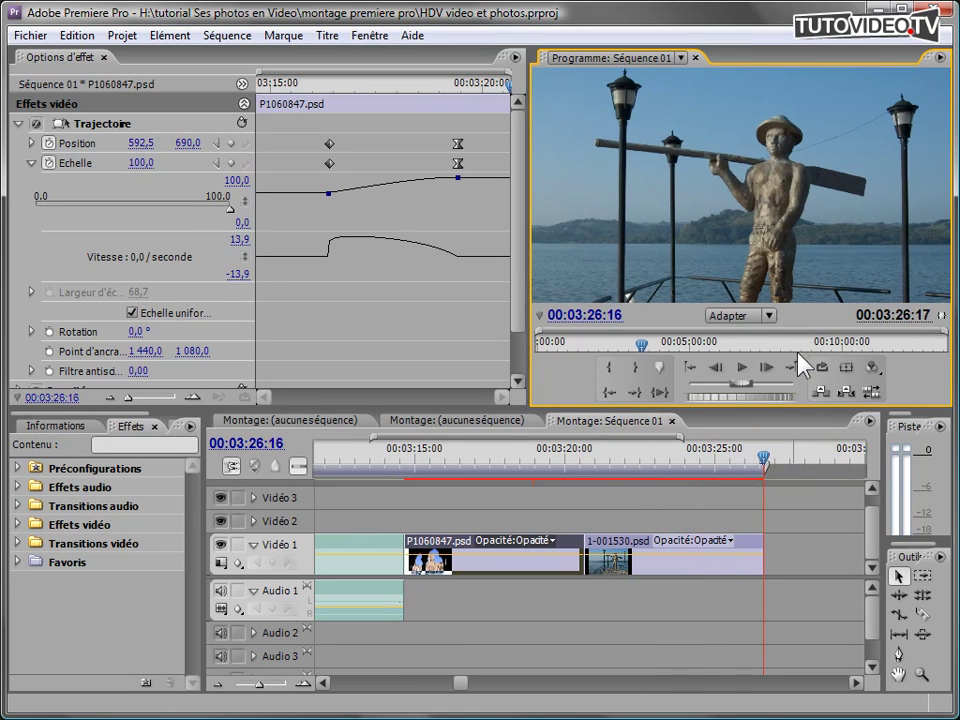
{"action": "left_click", "coordinate": [599, 459]}
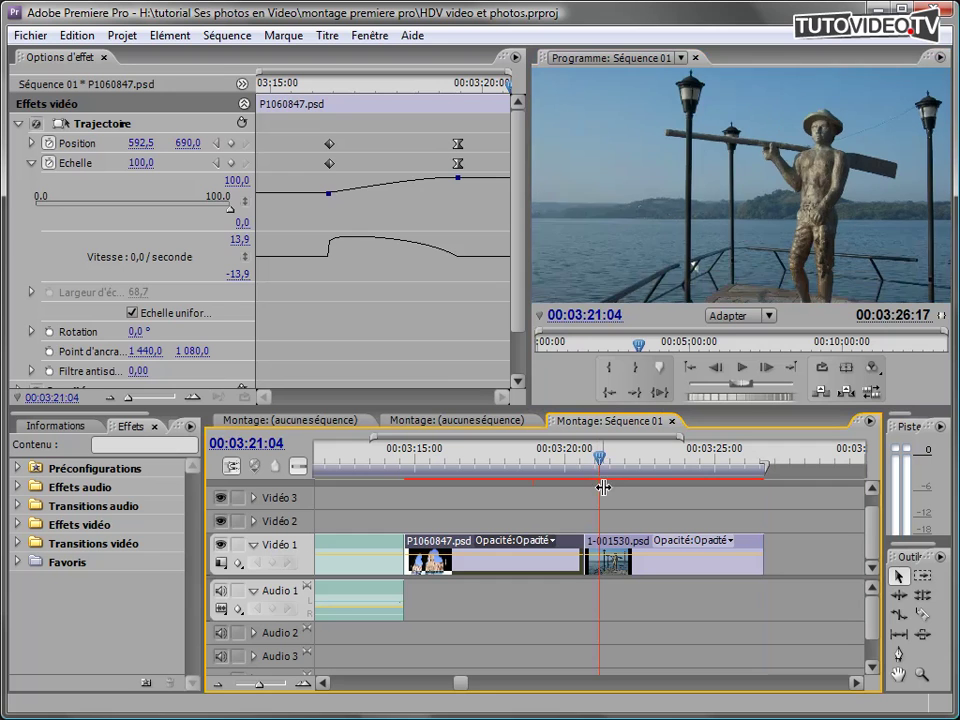
{"action": "left_click", "coordinate": [413, 459]}
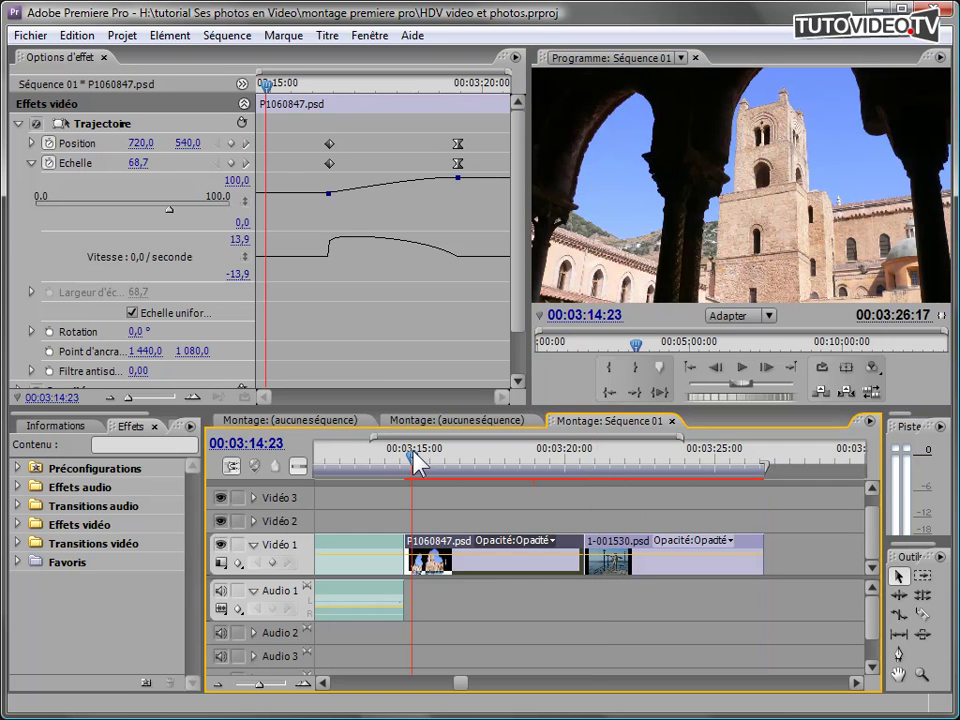
{"action": "left_click", "coordinate": [550, 459]}
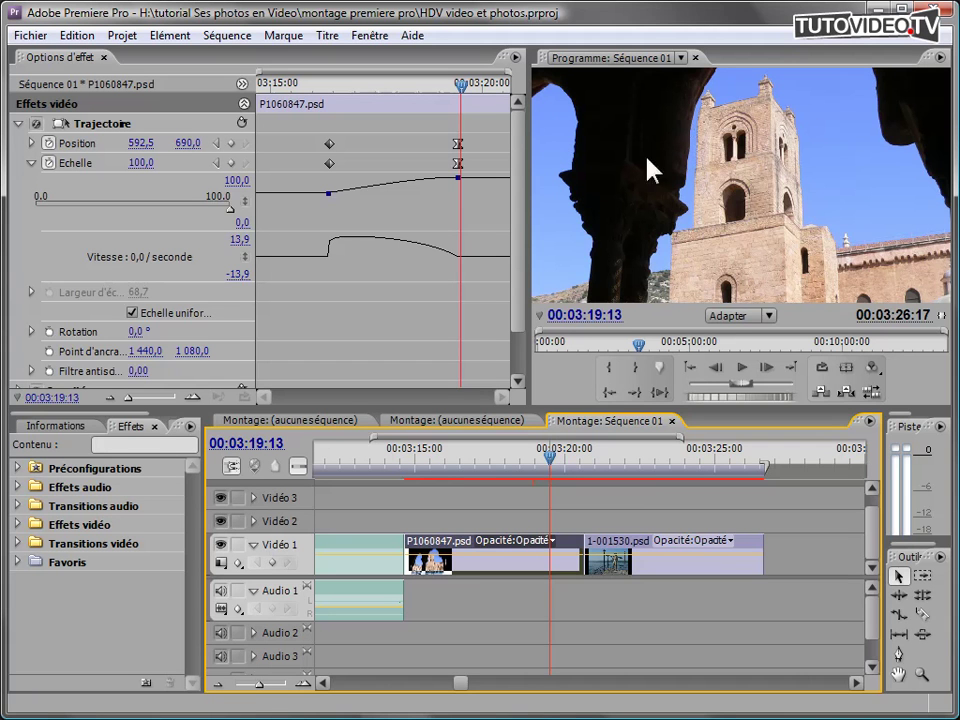
{"action": "left_click", "coordinate": [431, 466]}
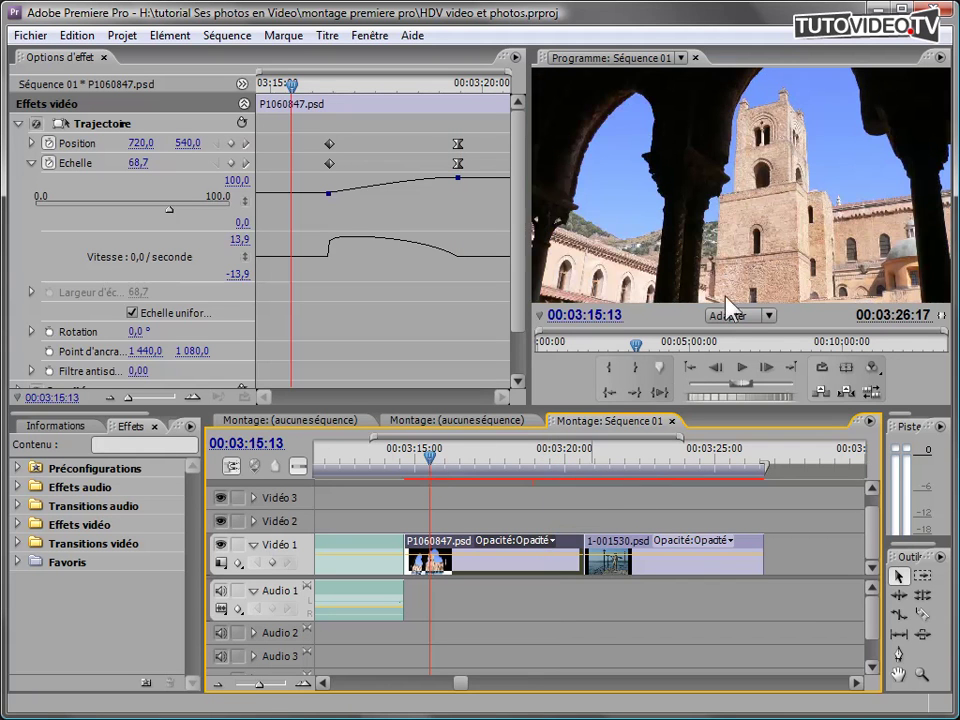
{"action": "left_click", "coordinate": [556, 466]}
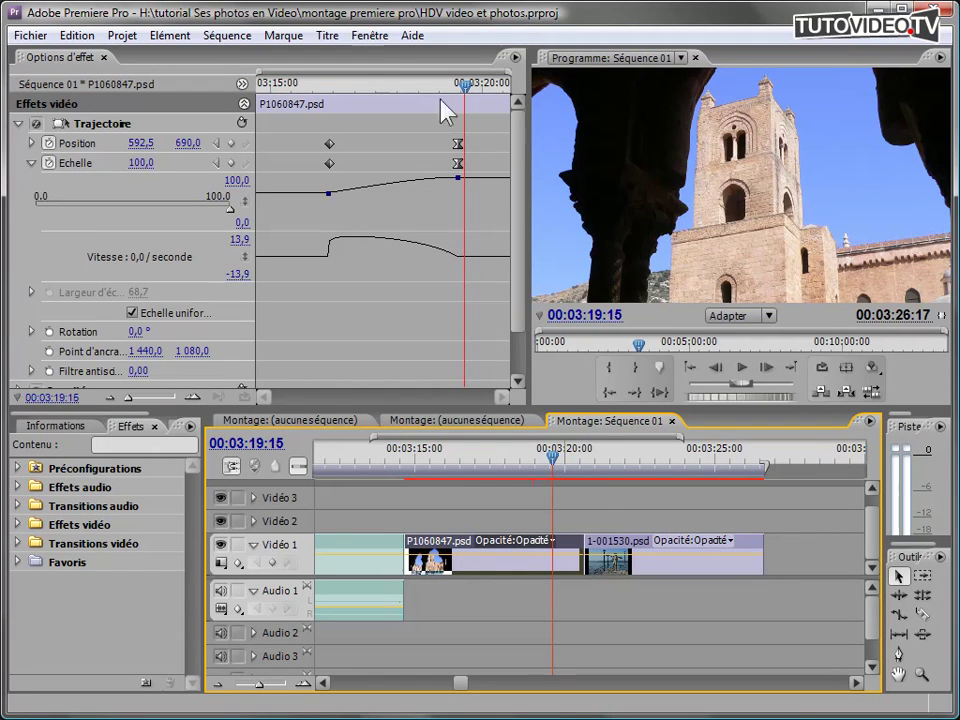
Switch to the Montage workspace and reveal the P1060847.psd timeline clip in the project
{"action": "left_click", "coordinate": [370, 36]}
{"action": "mouse_move", "coordinate": [430, 57]}
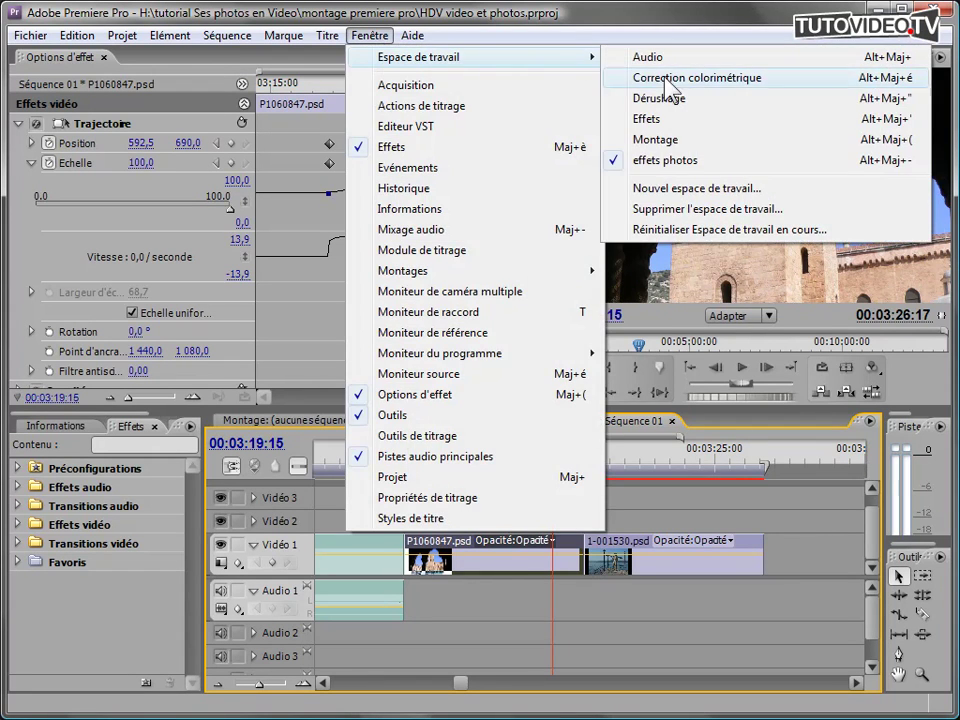
{"action": "left_click", "coordinate": [690, 140]}
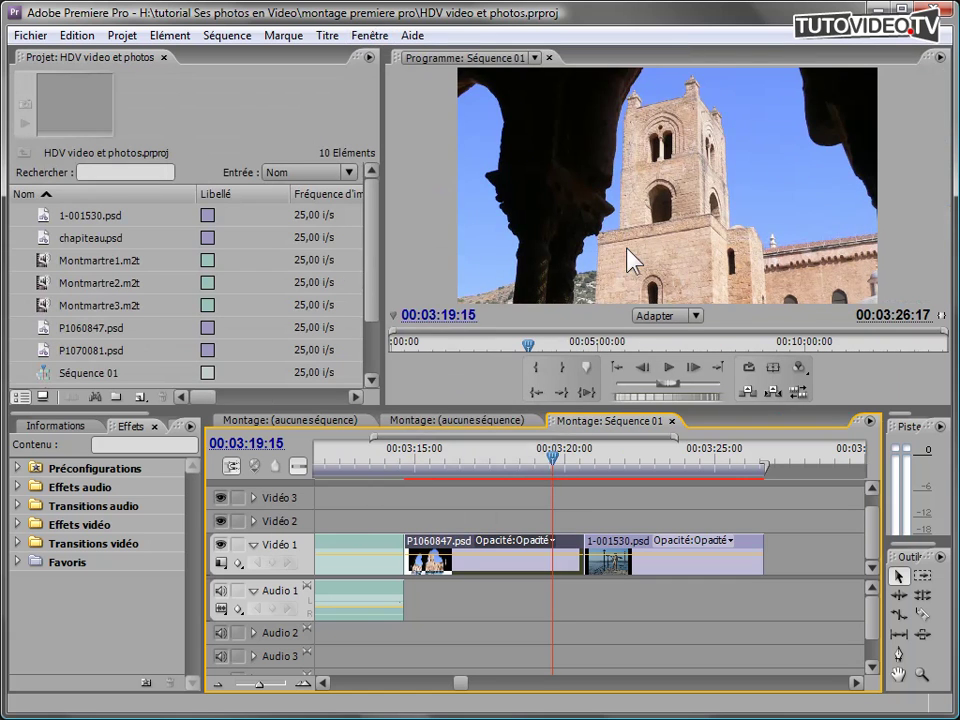
{"action": "right_click", "coordinate": [441, 549]}
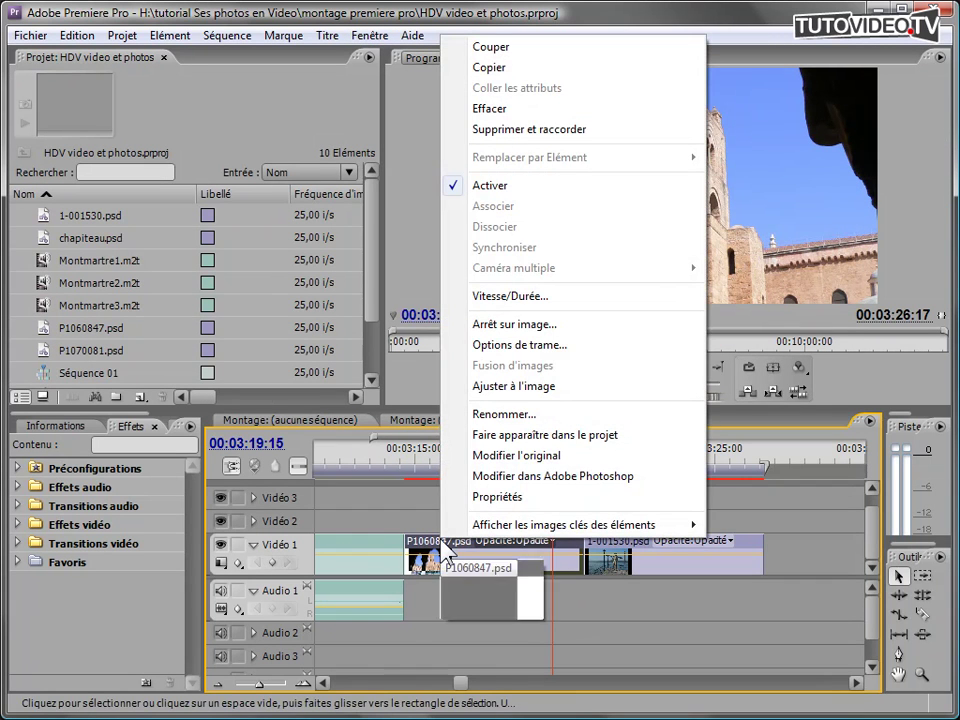
{"action": "left_click", "coordinate": [512, 436]}
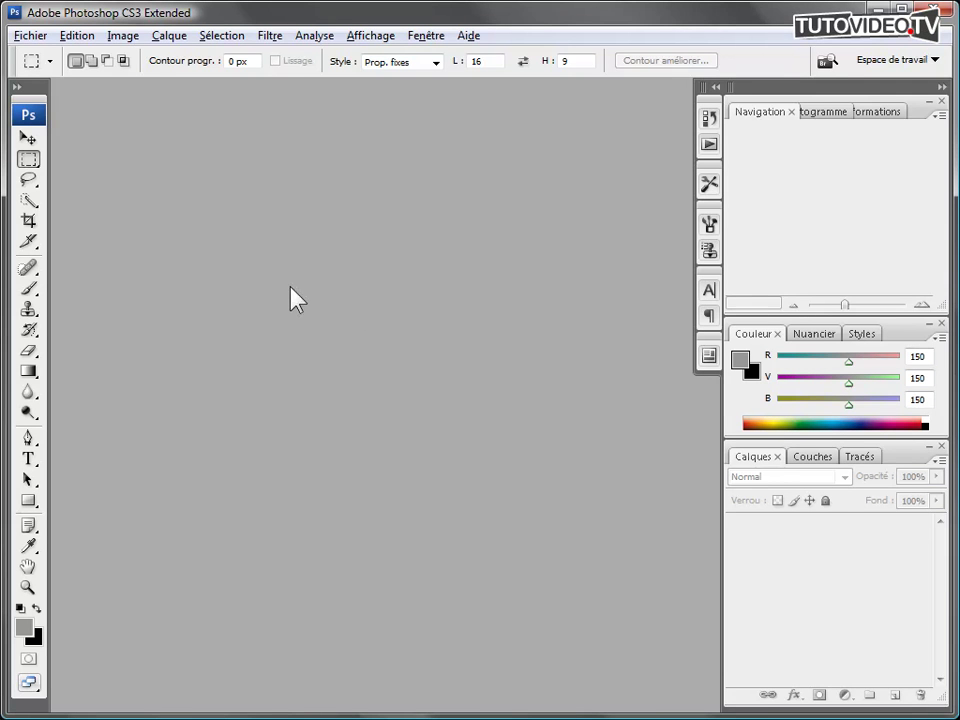
In Photoshop, open sculture.jpg from the Images Libres de Droits folder
{"action": "left_click", "coordinate": [29, 35]}
{"action": "left_click", "coordinate": [48, 71]}
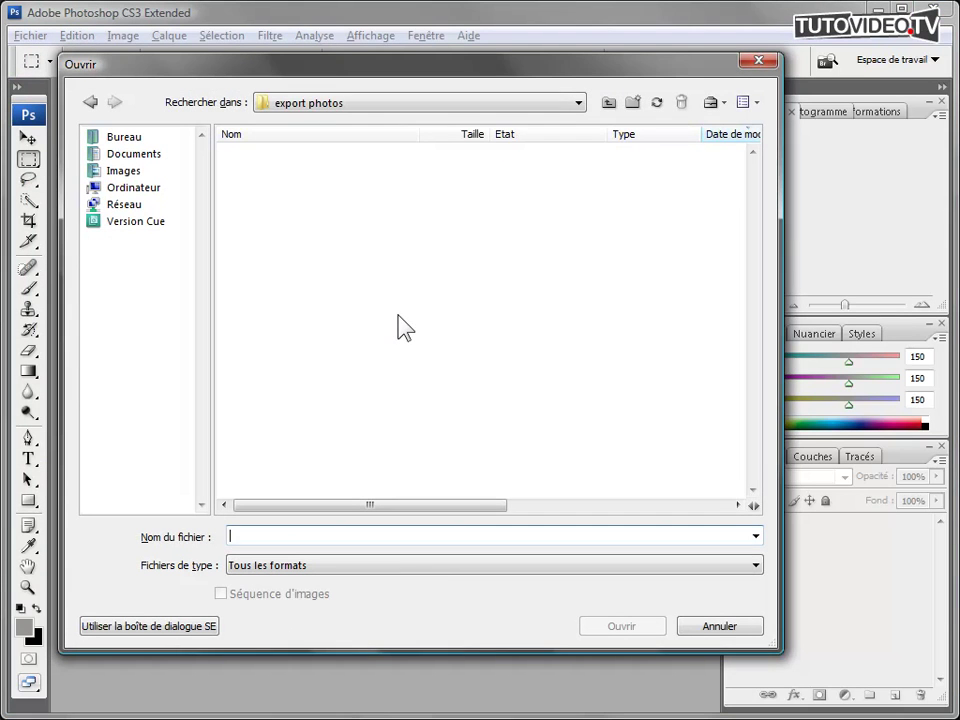
{"action": "left_click", "coordinate": [609, 102]}
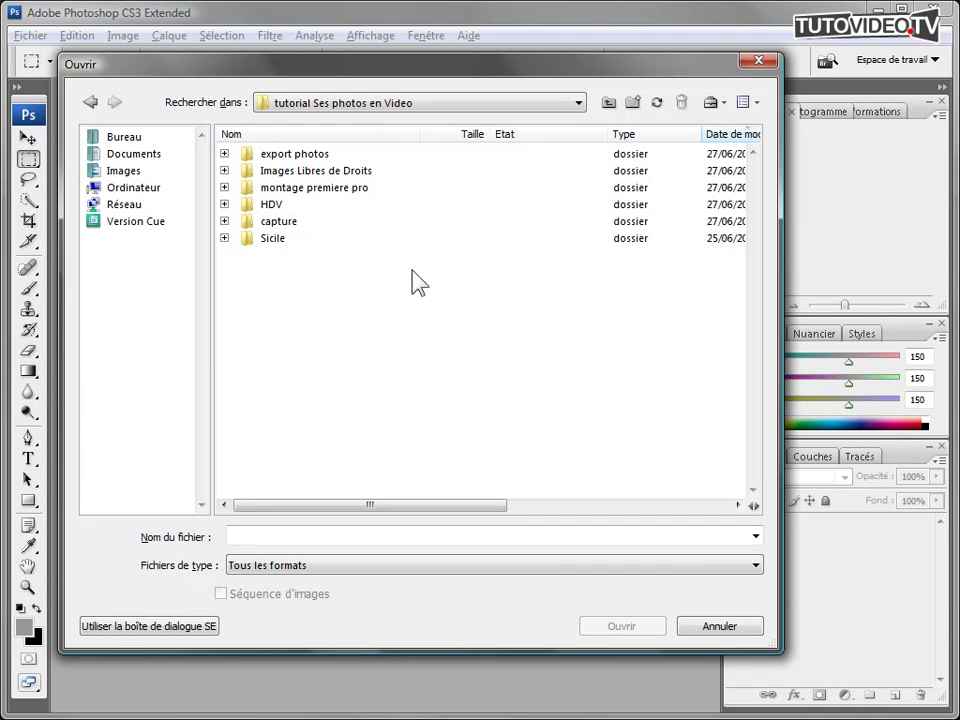
{"action": "double_click", "coordinate": [310, 172]}
{"action": "left_click", "coordinate": [300, 187]}
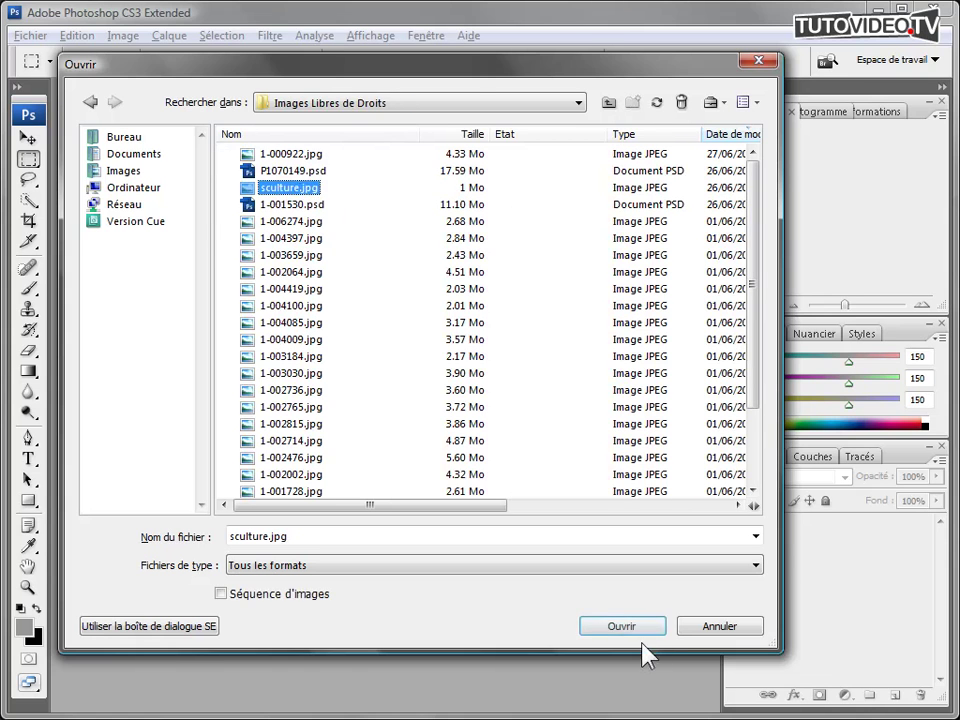
{"action": "left_click", "coordinate": [621, 626]}
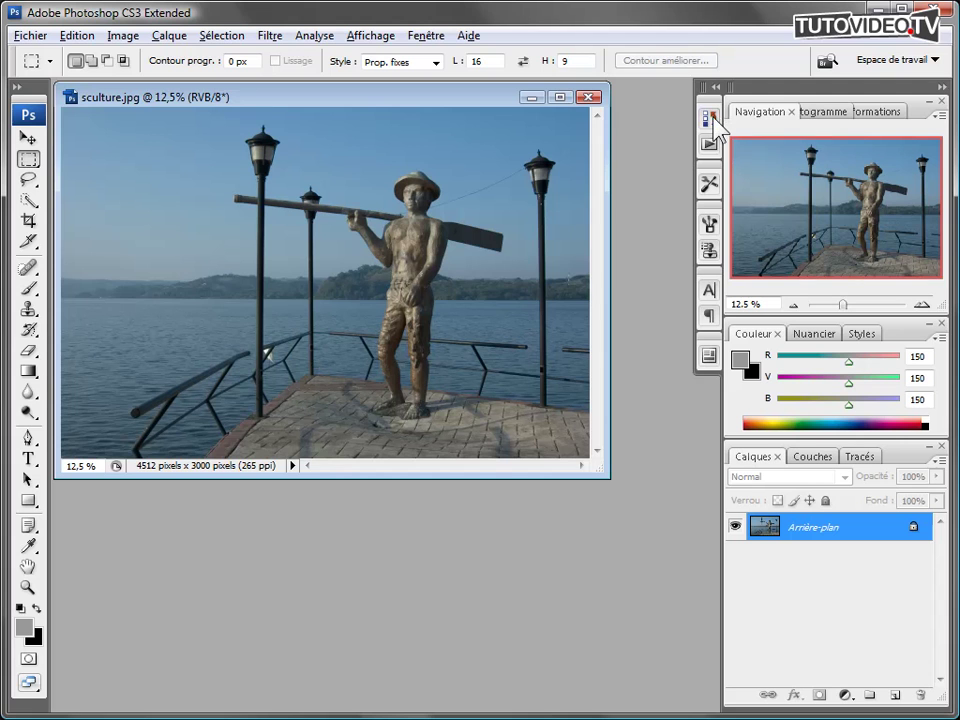
Display the Scripts palette and dock it in the group with Navigation, Histogramme and Informations
{"action": "left_click", "coordinate": [711, 120]}
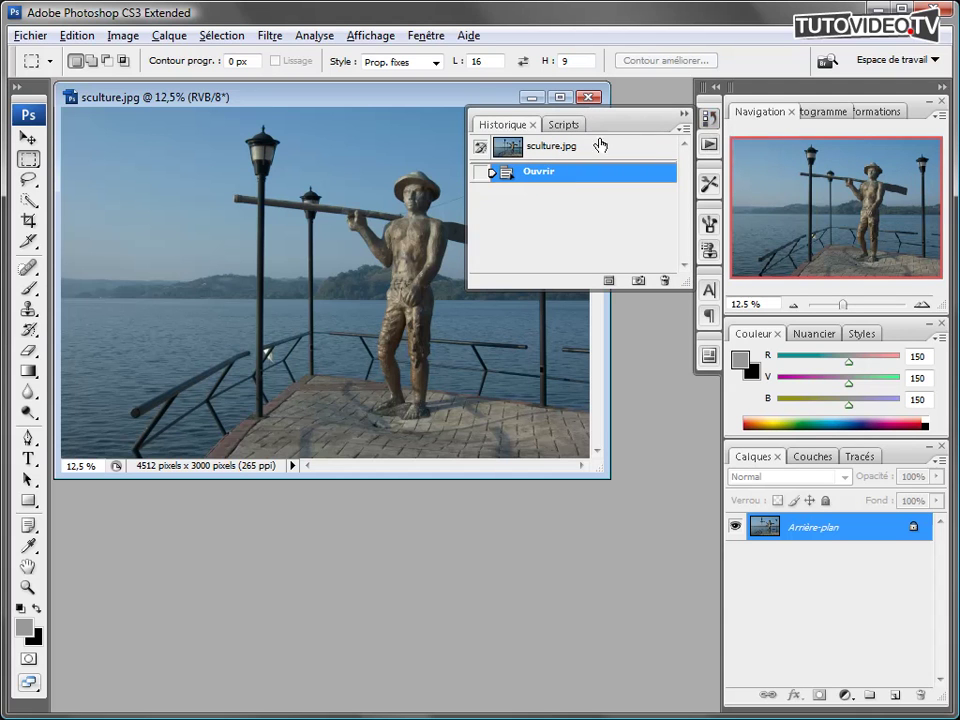
{"action": "left_click", "coordinate": [562, 125]}
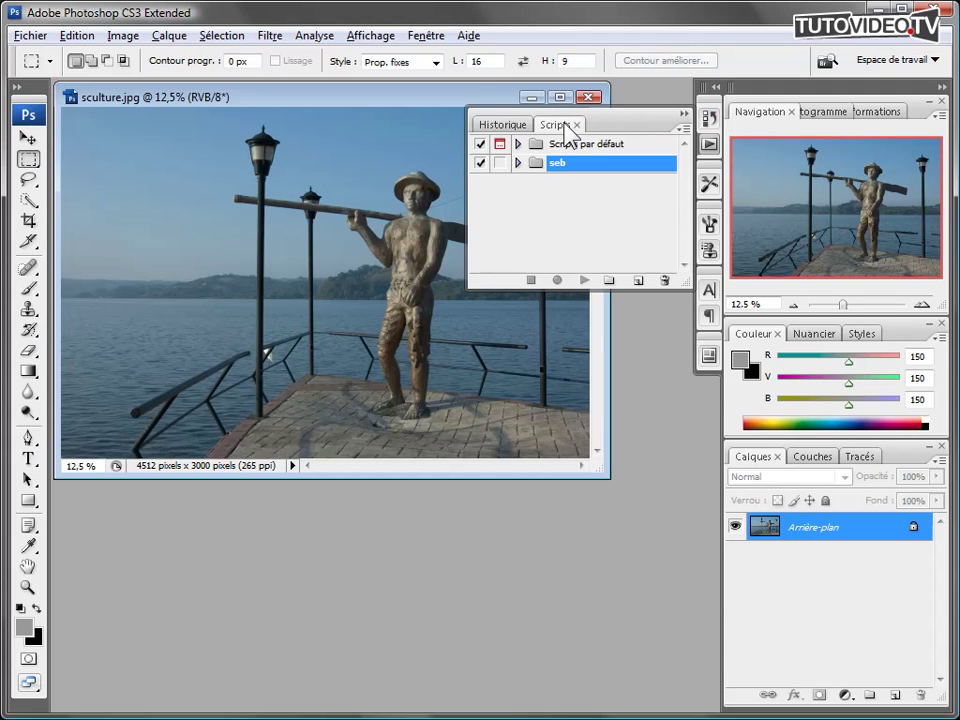
{"action": "left_click_drag", "start_coordinate": [556, 132], "coordinate": [812, 110]}
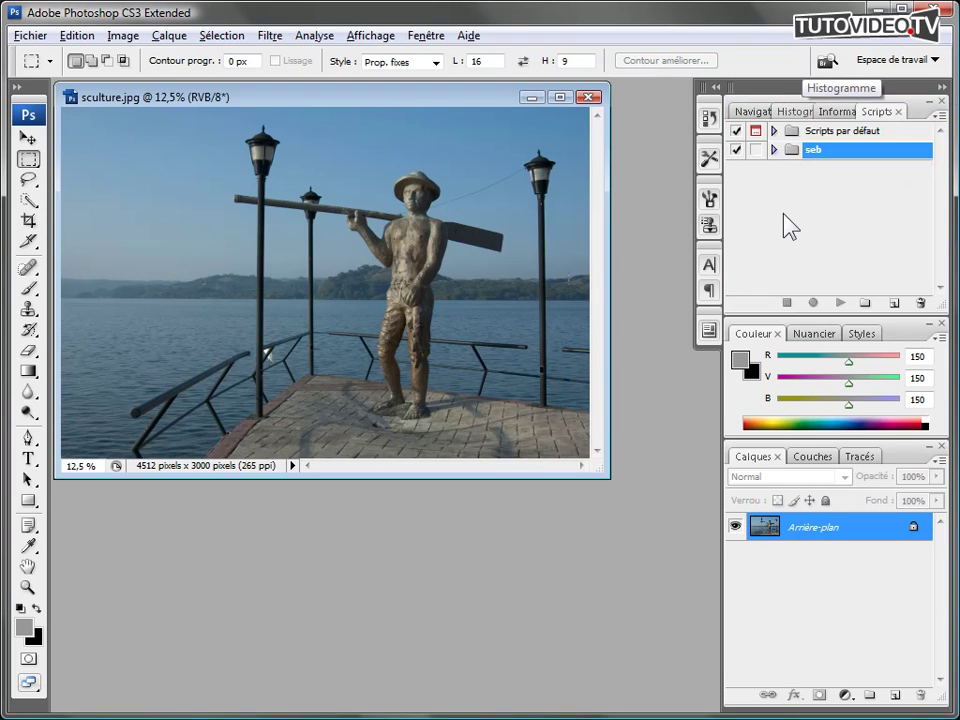
Create a new script set named "tutorial photo et video"
{"action": "left_click", "coordinate": [866, 304]}
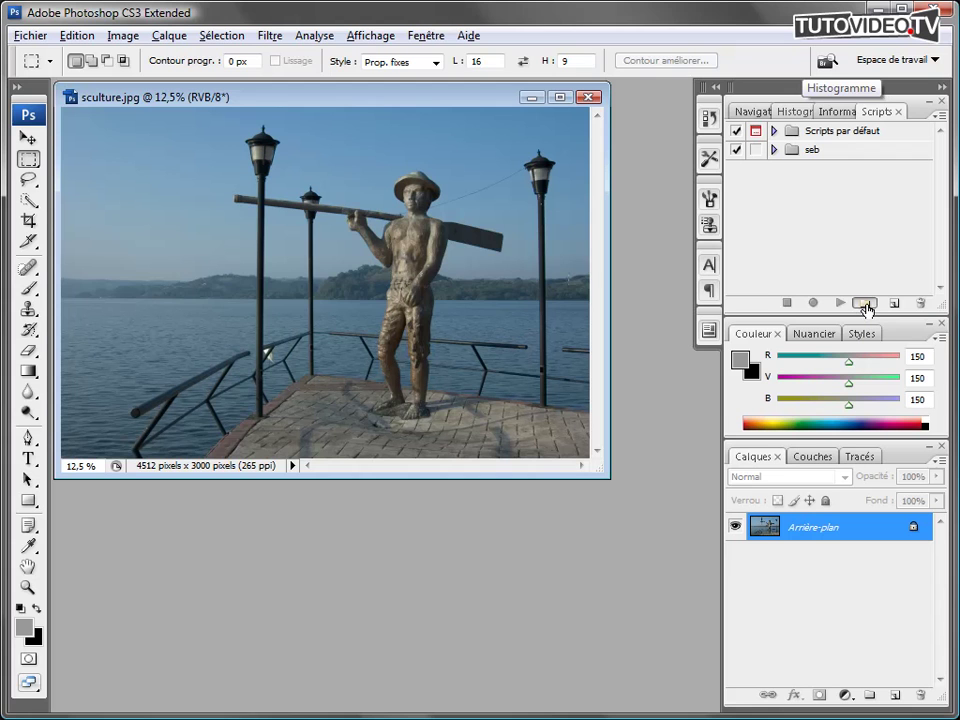
{"action": "type", "text": "tutorial photo et video"}
{"action": "key", "text": "Return"}
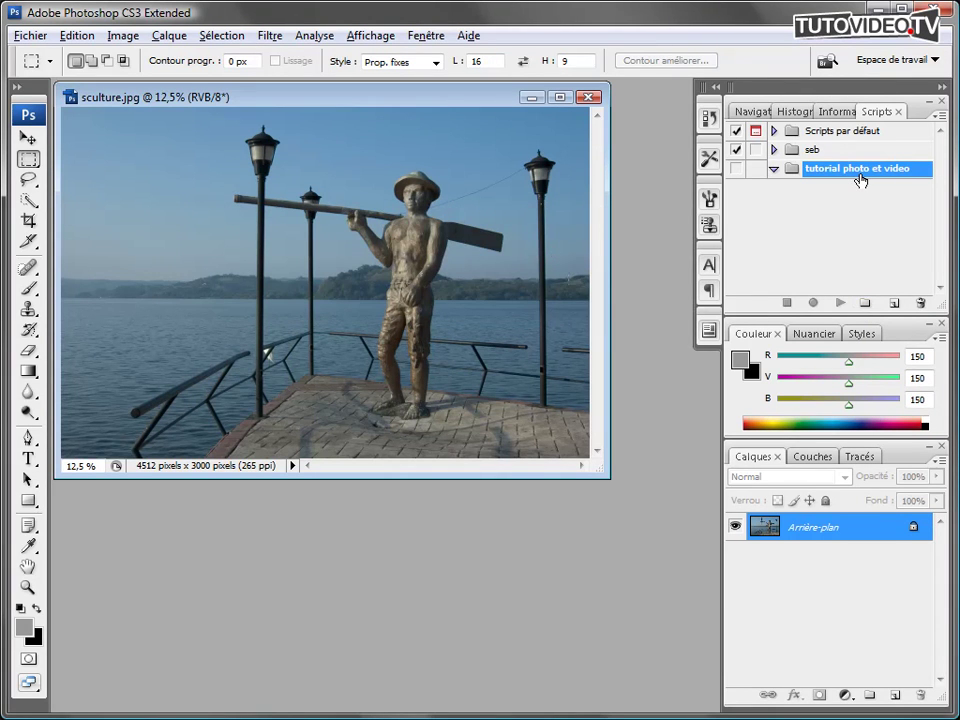
Create a script named "largeur 2880px" in the "tutorial photo et video" set and have it recording
{"action": "left_click", "coordinate": [893, 304]}
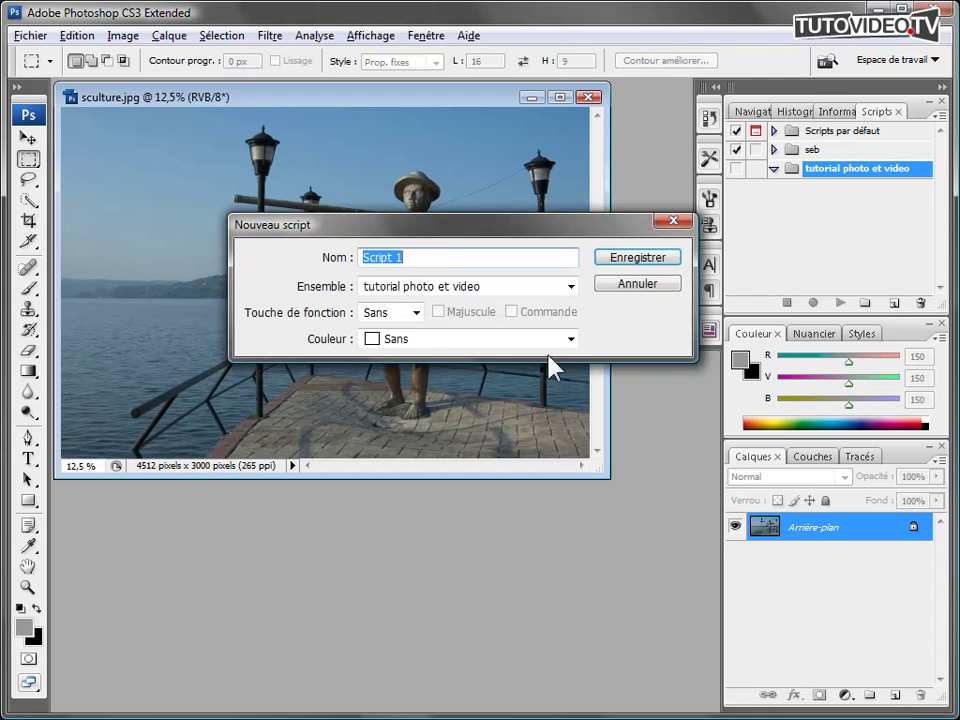
{"action": "type", "text": "la"}
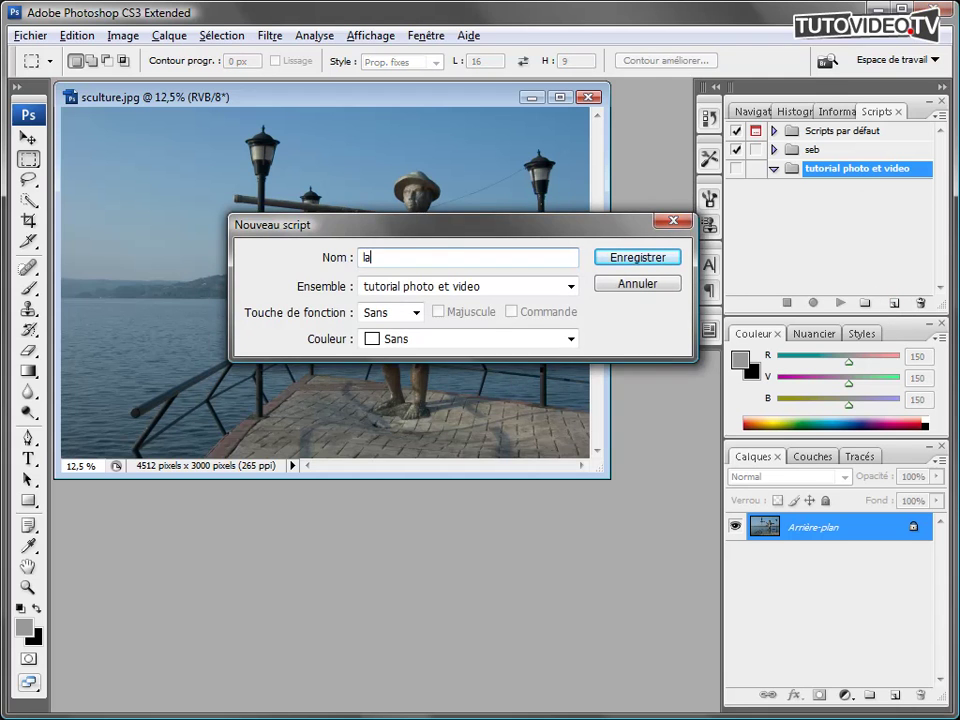
{"action": "type", "text": "rgeur 2880px"}
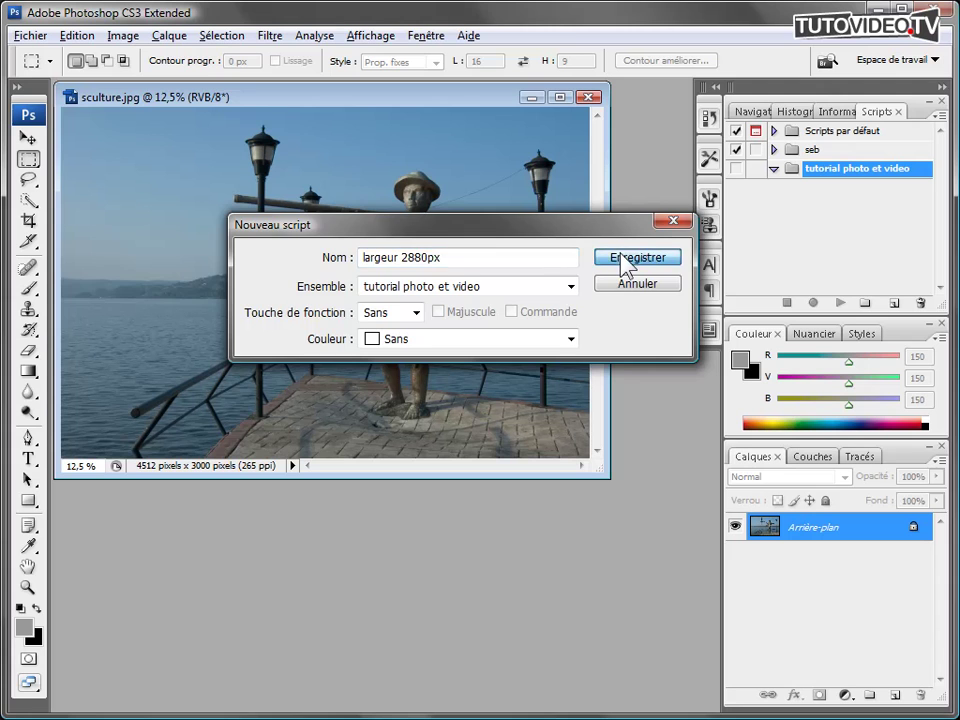
{"action": "left_click", "coordinate": [621, 257]}
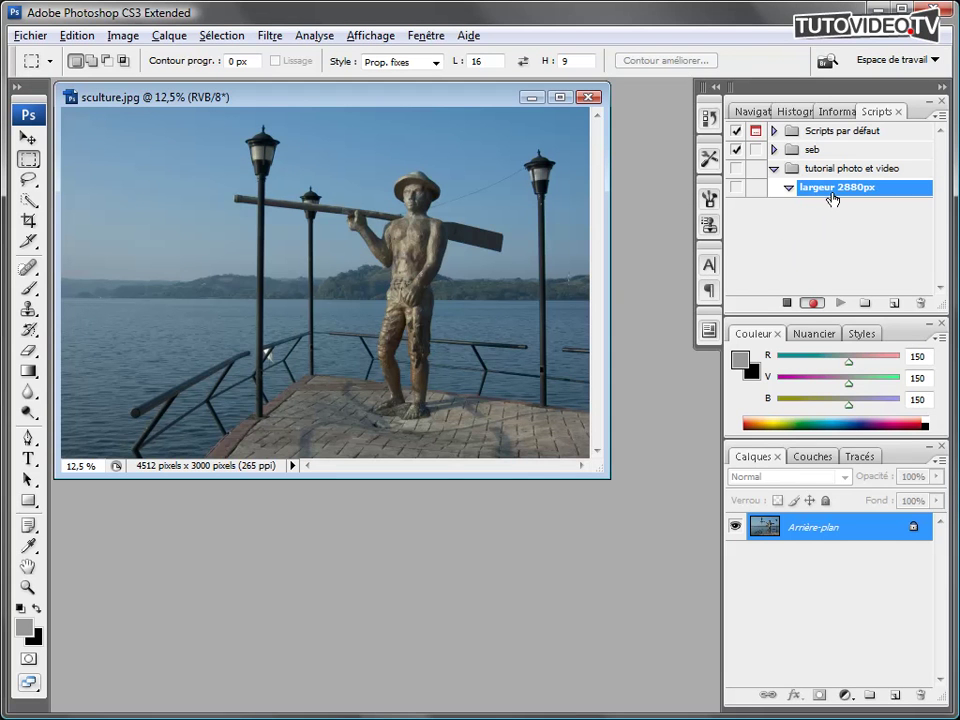
{"action": "left_click", "coordinate": [786, 304]}
{"action": "left_click", "coordinate": [813, 303]}
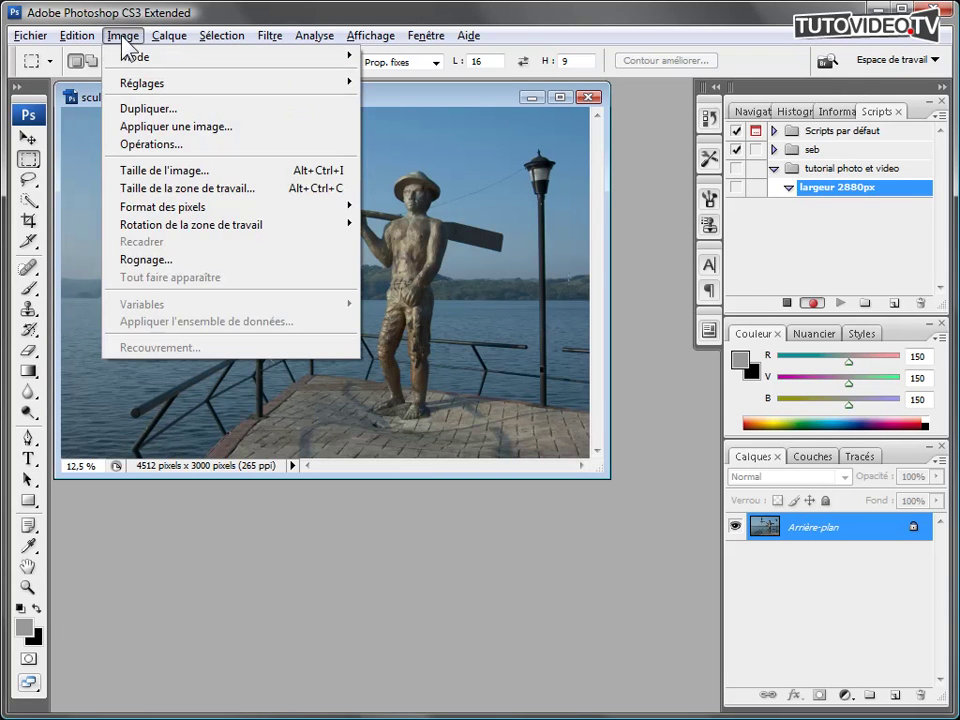
Resize the sculture.jpg image to a width of 2880 pixels, keeping its proportions
{"action": "left_click", "coordinate": [172, 182]}
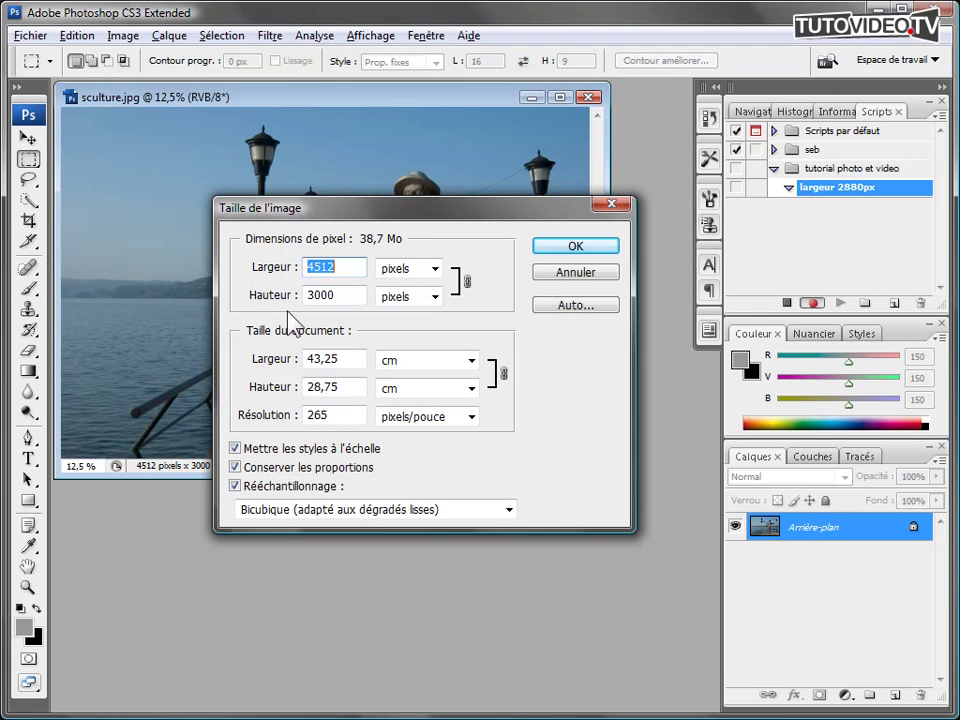
{"action": "type", "text": "2880"}
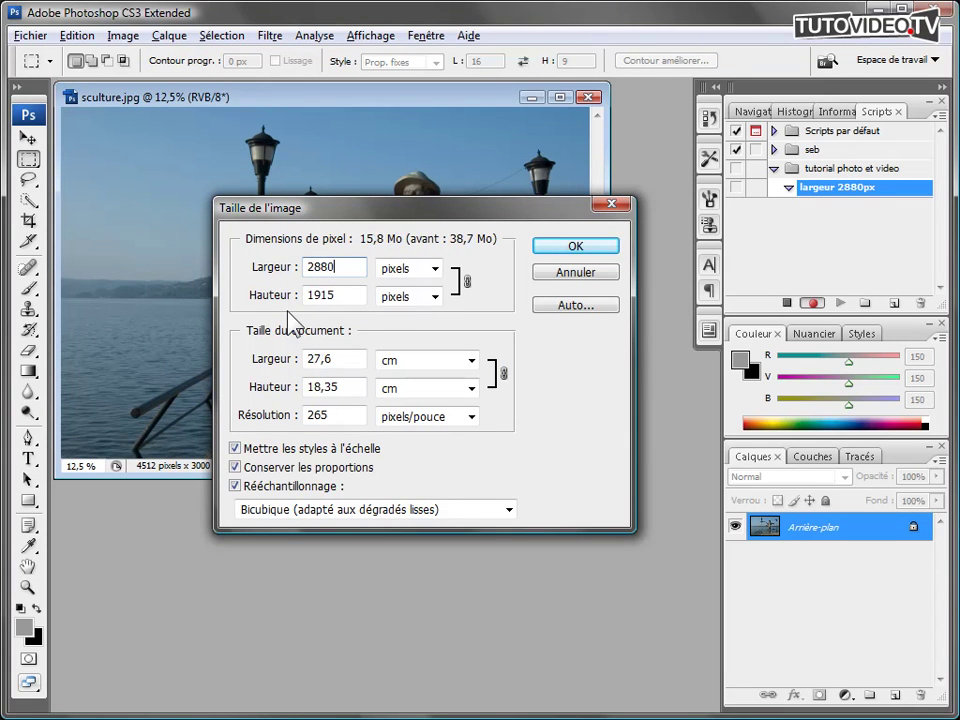
{"action": "left_click_drag", "start_coordinate": [361, 215], "coordinate": [410, 213]}
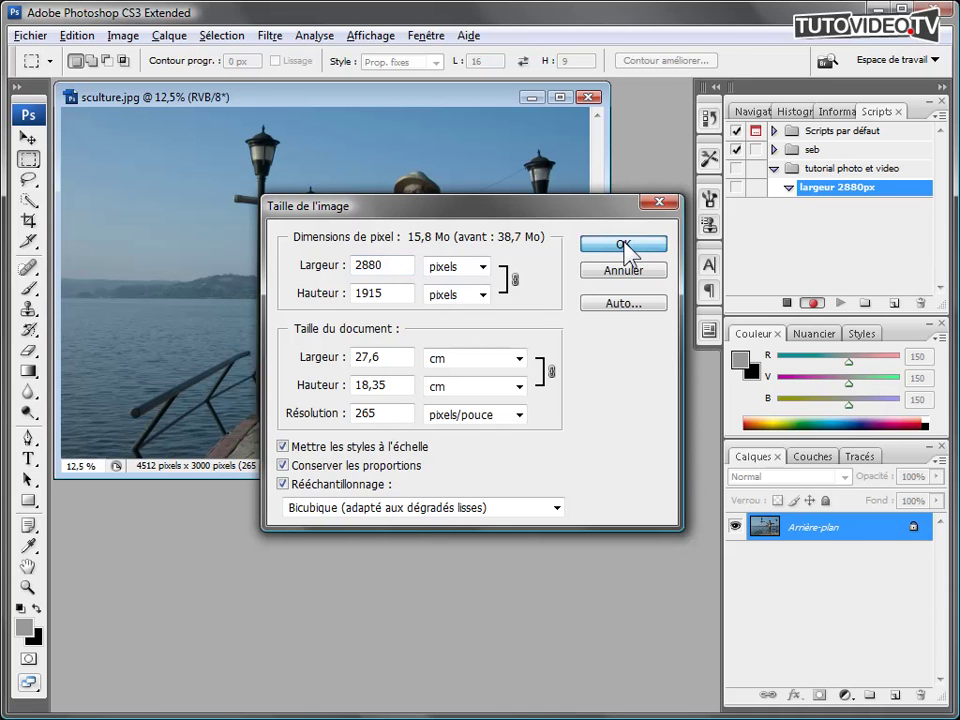
{"action": "left_click", "coordinate": [624, 243]}
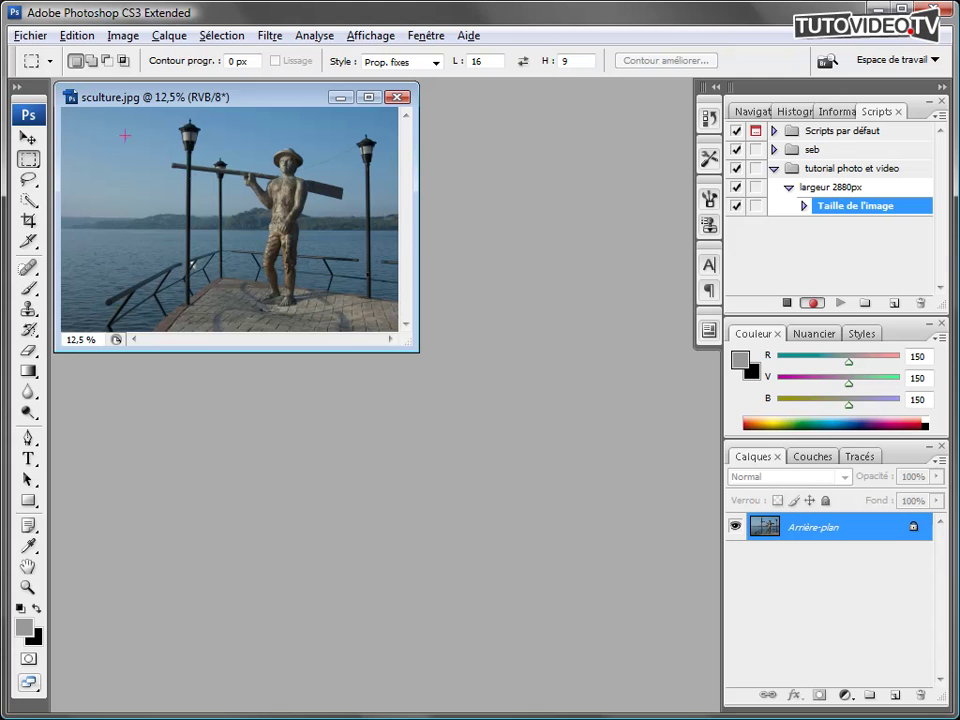
Save the resized image as sculture.psd in Photoshop format in the "export photos" folder of "tutorial Ses photos en Video"
{"action": "left_click", "coordinate": [24, 38]}
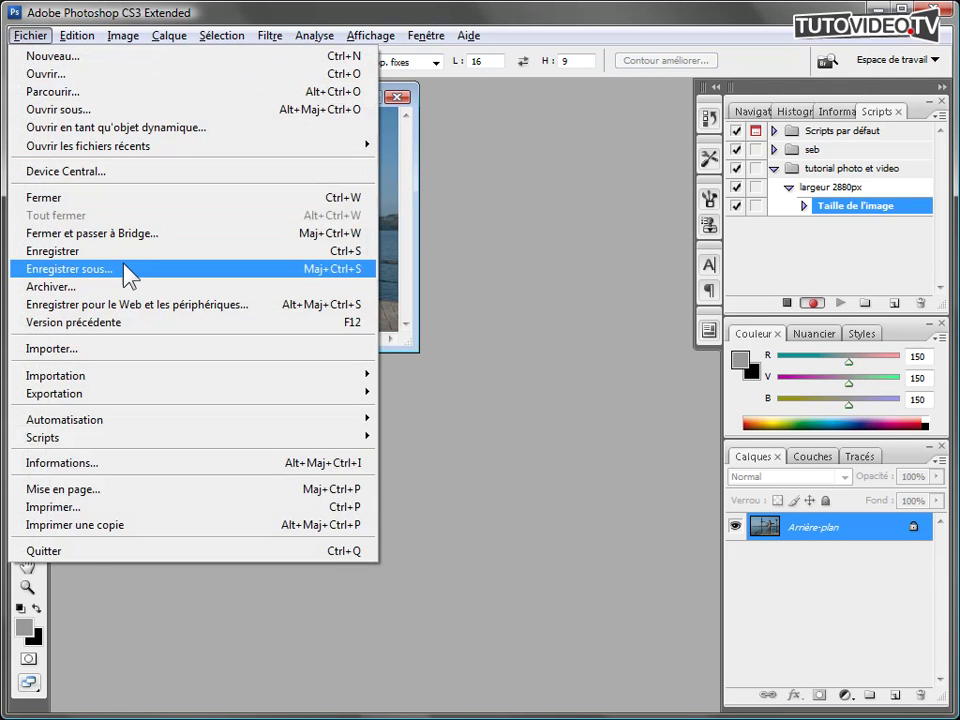
{"action": "left_click", "coordinate": [130, 270]}
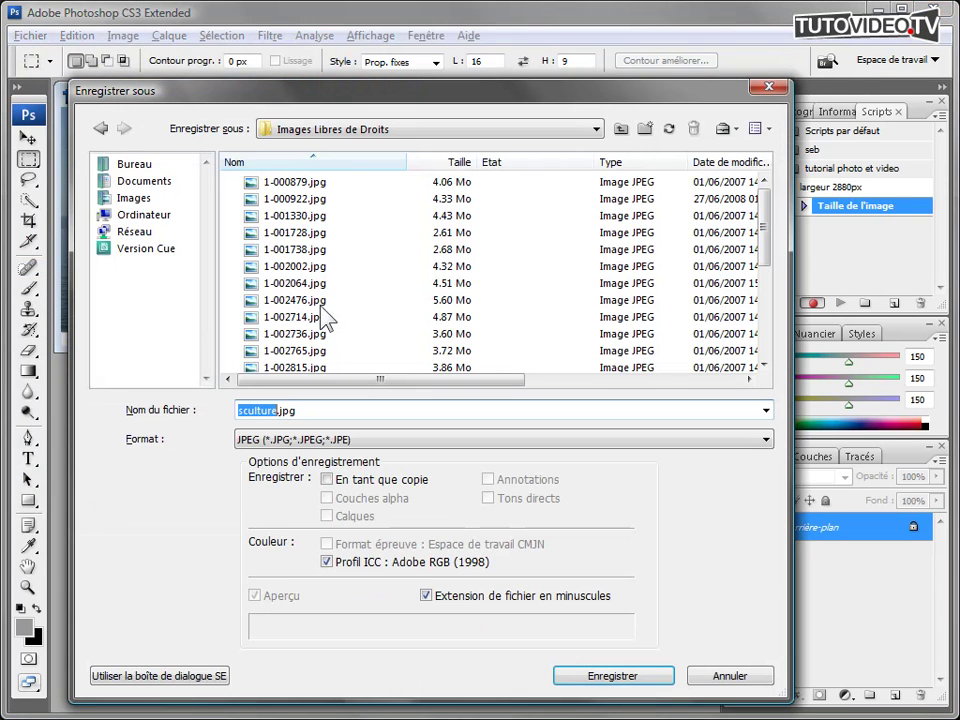
{"action": "left_click_drag", "start_coordinate": [302, 103], "coordinate": [370, 138]}
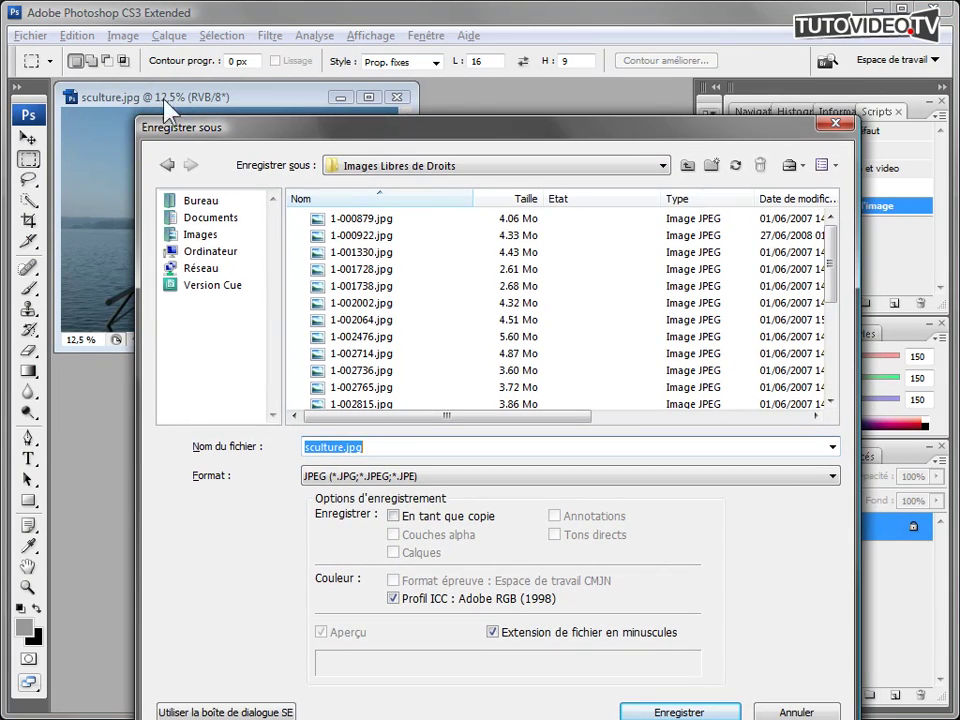
{"action": "left_click_drag", "start_coordinate": [243, 128], "coordinate": [223, 92]}
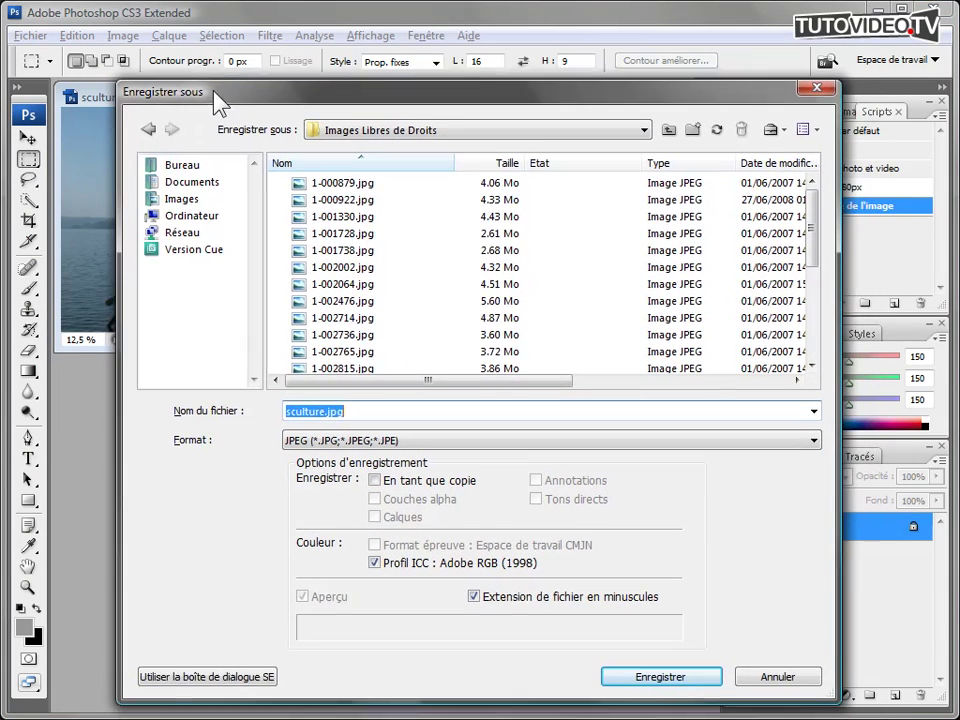
{"action": "left_click", "coordinate": [667, 132]}
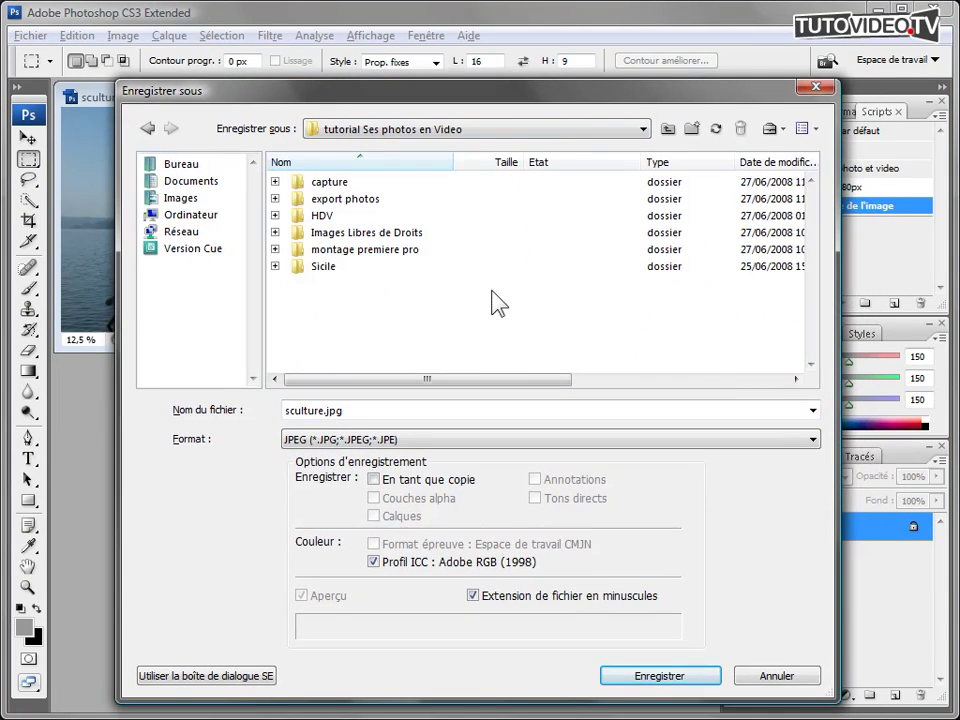
{"action": "double_click", "coordinate": [352, 201]}
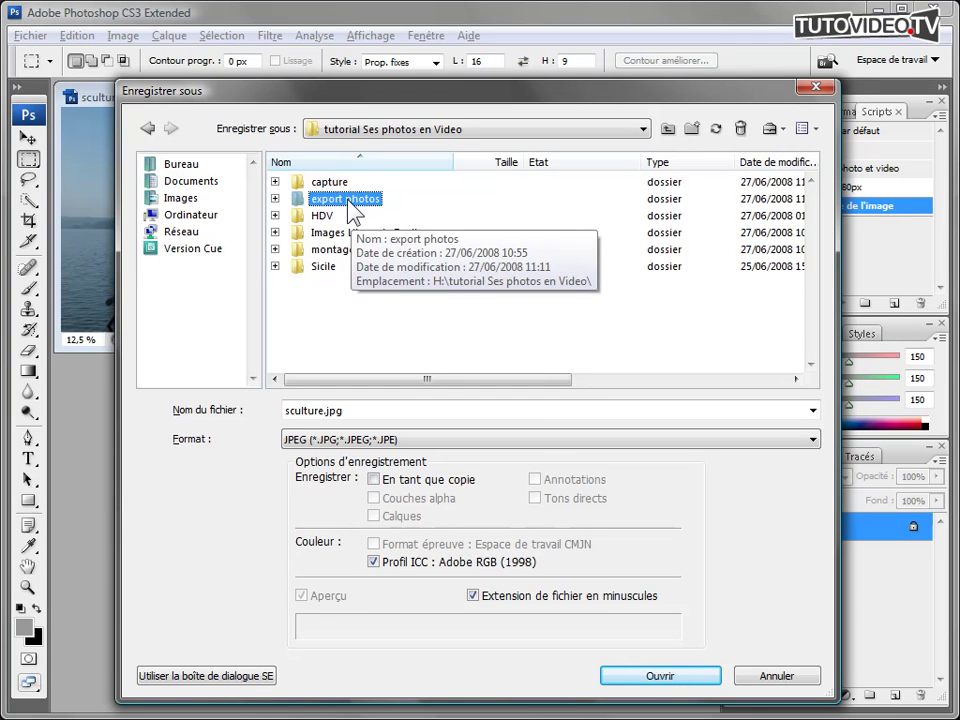
{"action": "left_click", "coordinate": [548, 440]}
{"action": "scroll", "coordinate": [761, 553], "scroll_direction": "up", "scroll_amount": 1}
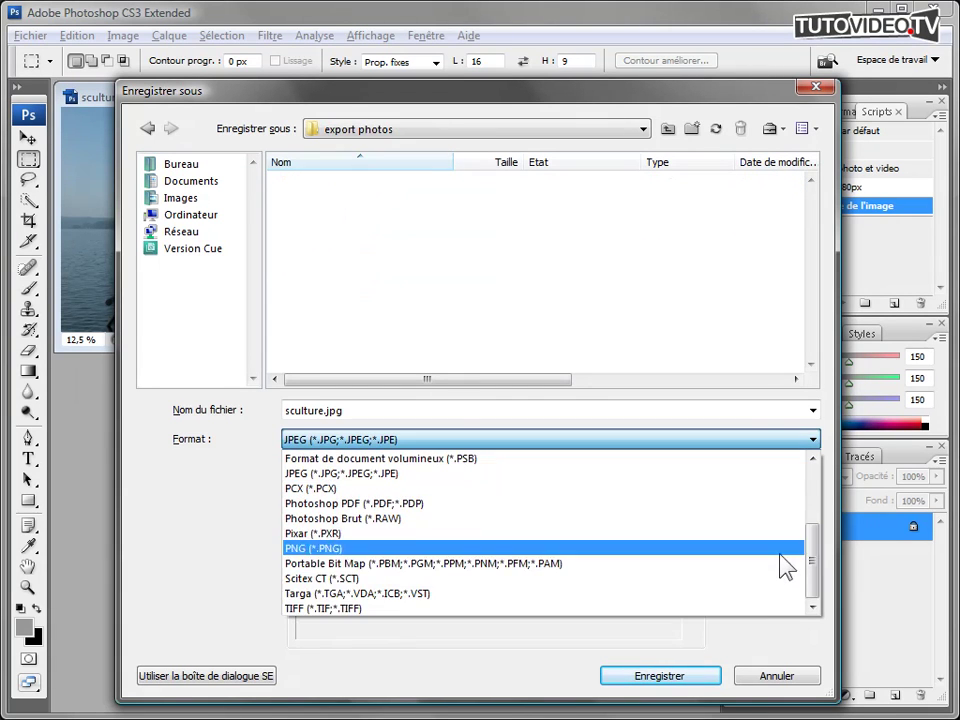
{"action": "left_click_drag", "start_coordinate": [814, 574], "coordinate": [812, 510]}
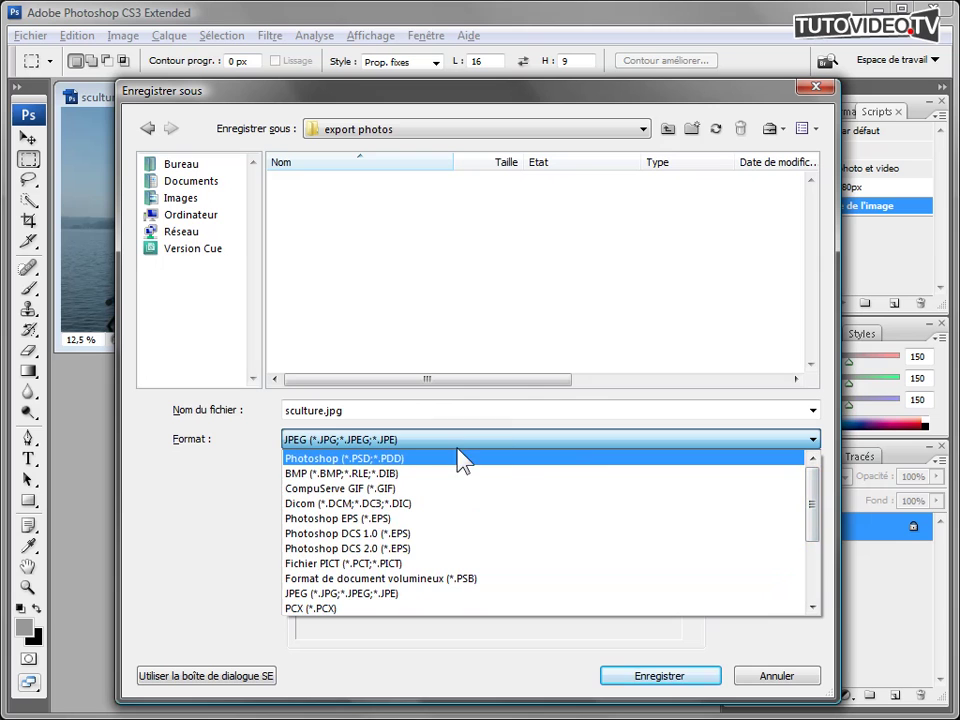
{"action": "left_click", "coordinate": [398, 460]}
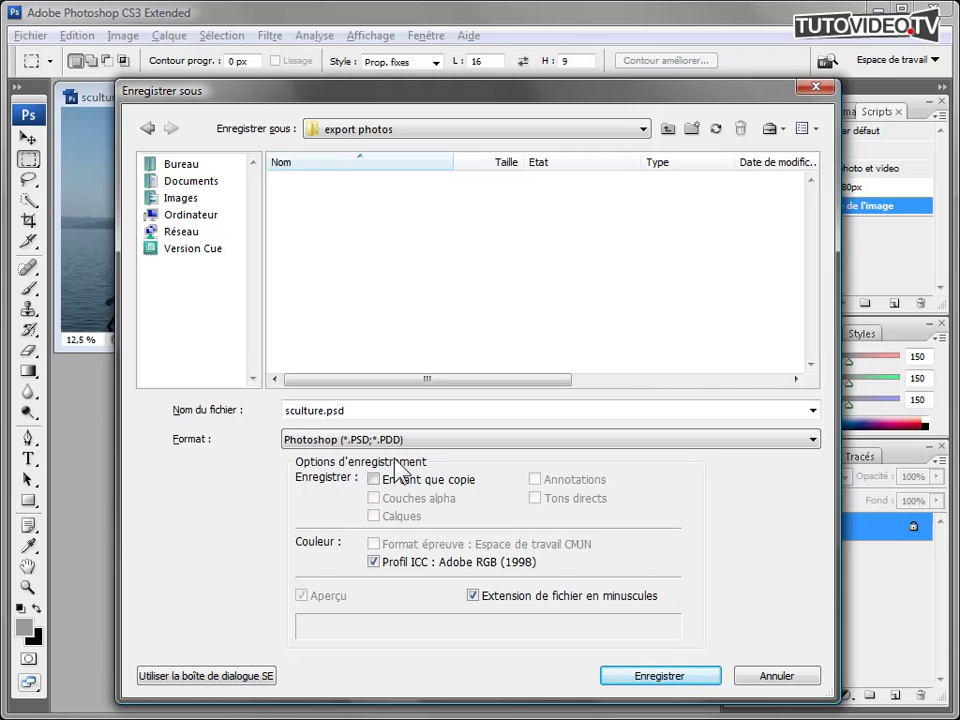
{"action": "left_click", "coordinate": [662, 677]}
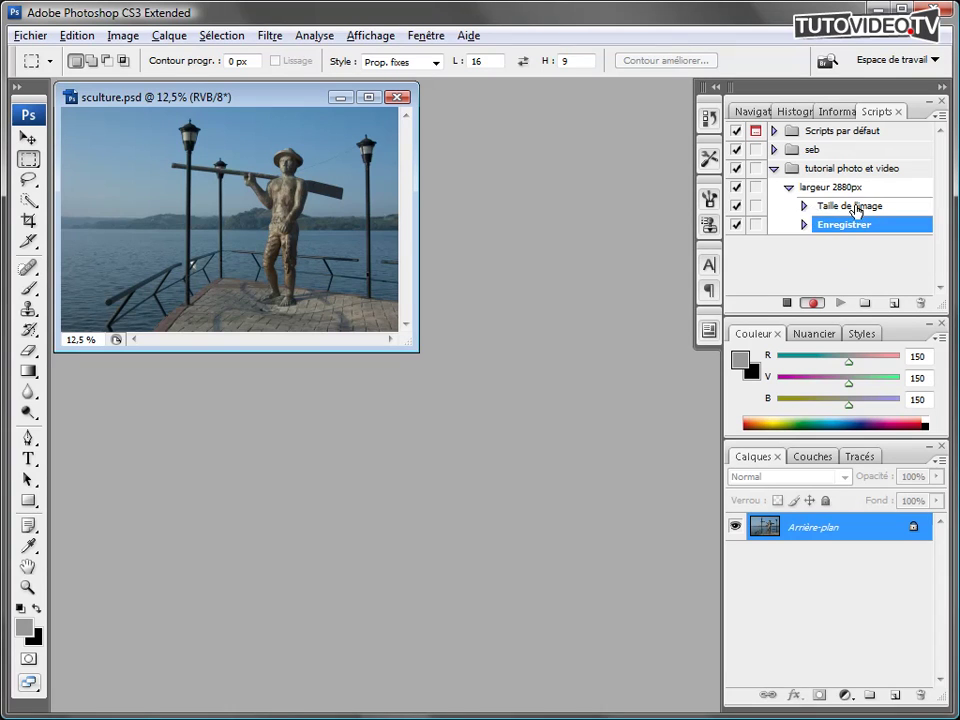
Examine the recorded settings of the Taille de l'image and Enregistrer commands in the "largeur 2880px" script
{"action": "left_click", "coordinate": [806, 207]}
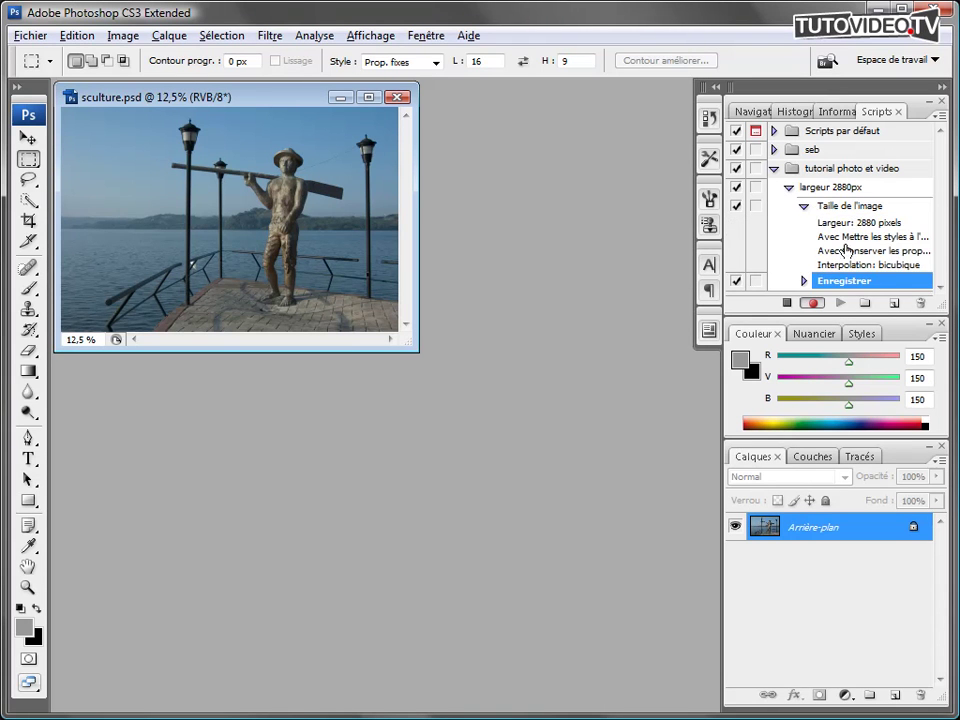
{"action": "left_click", "coordinate": [803, 206]}
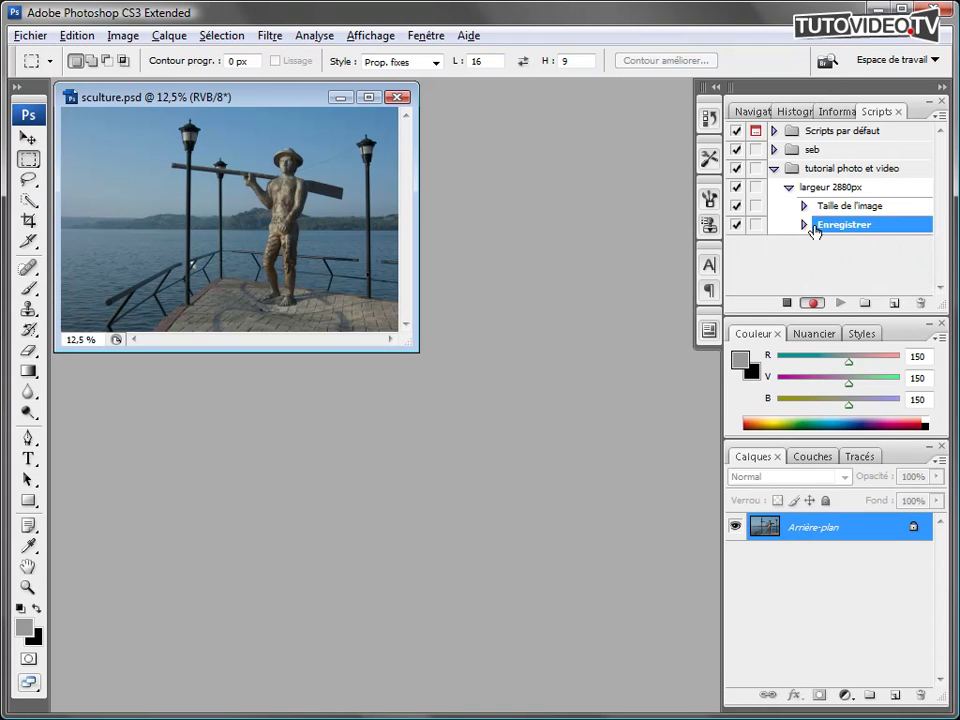
{"action": "left_click", "coordinate": [803, 225]}
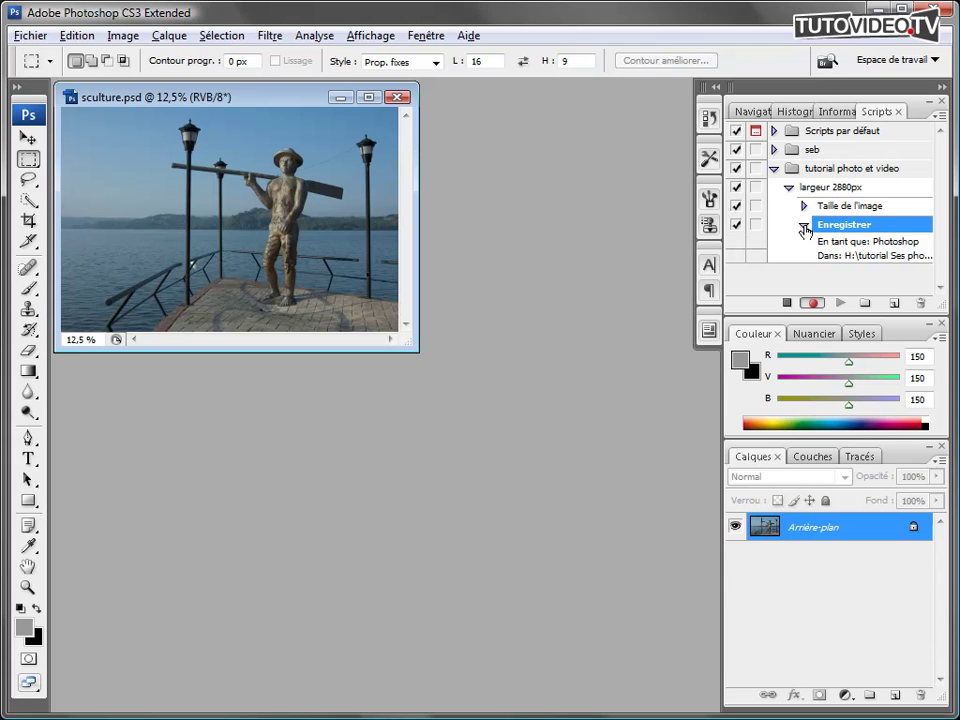
{"action": "left_click", "coordinate": [803, 226]}
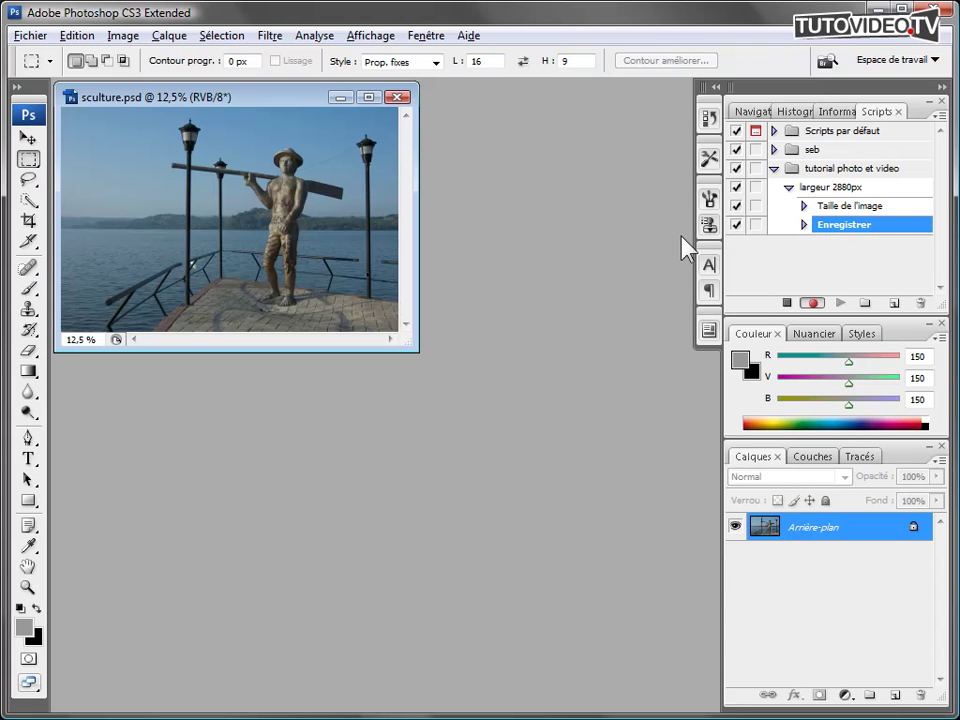
Close the sculture.psd image and stop recording the "largeur 2880px" script
{"action": "left_click", "coordinate": [398, 97]}
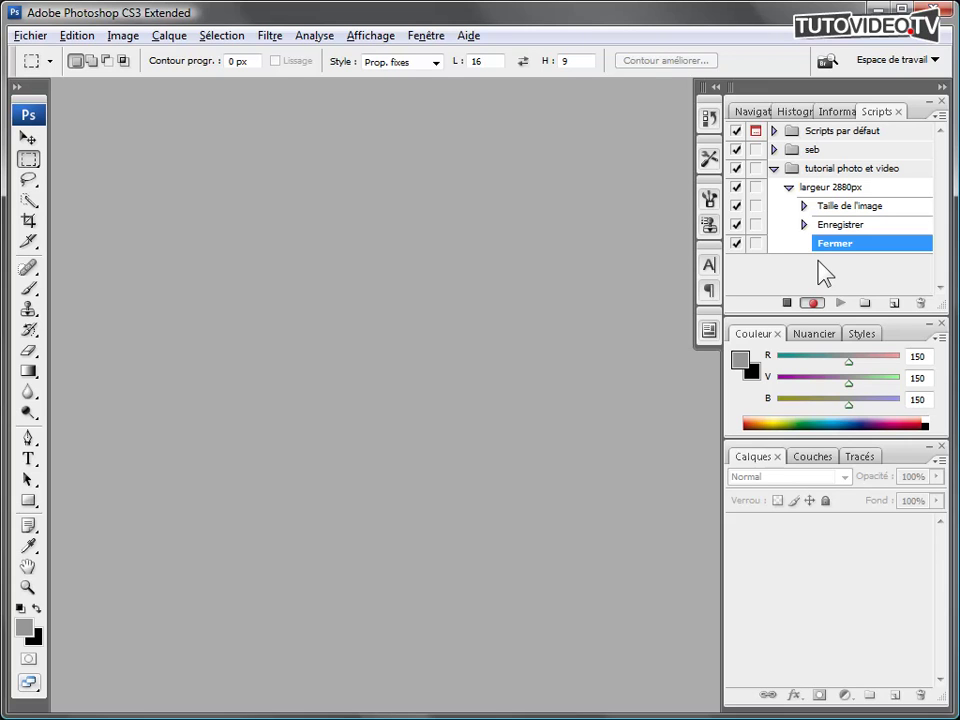
{"action": "left_click", "coordinate": [786, 304]}
{"action": "left_click", "coordinate": [34, 37]}
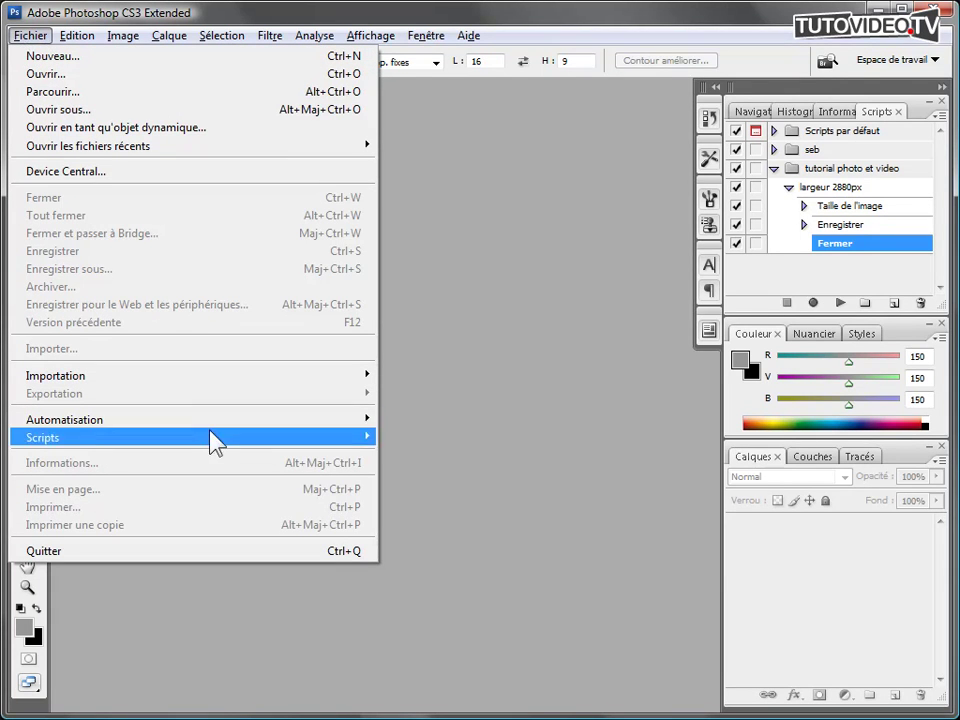
{"action": "mouse_move", "coordinate": [218, 434]}
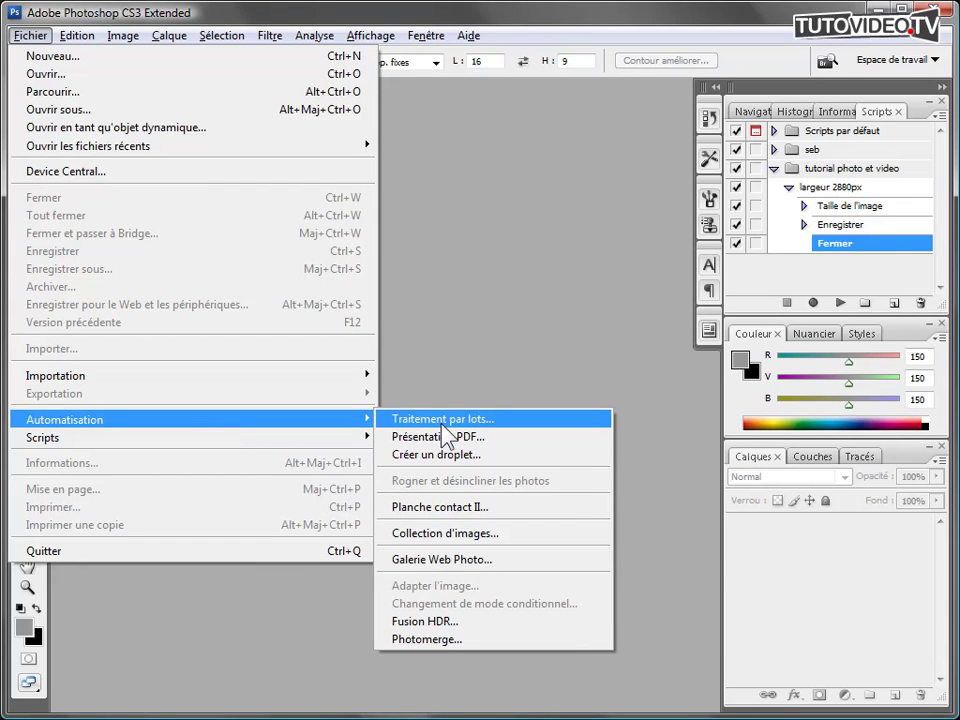
{"action": "left_click", "coordinate": [442, 427]}
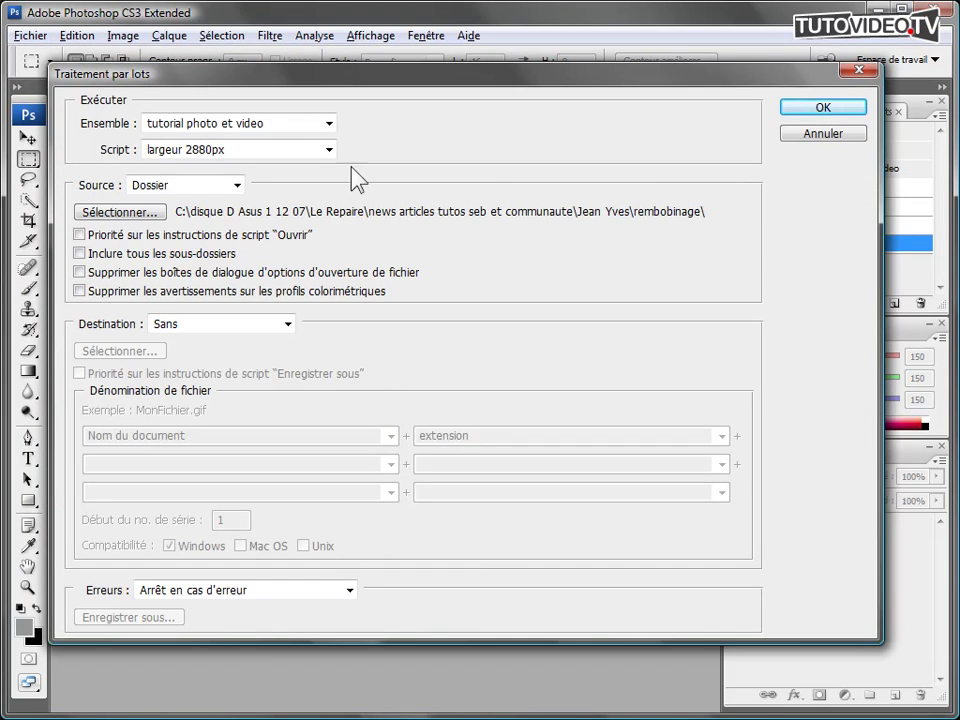
{"action": "left_click", "coordinate": [330, 123]}
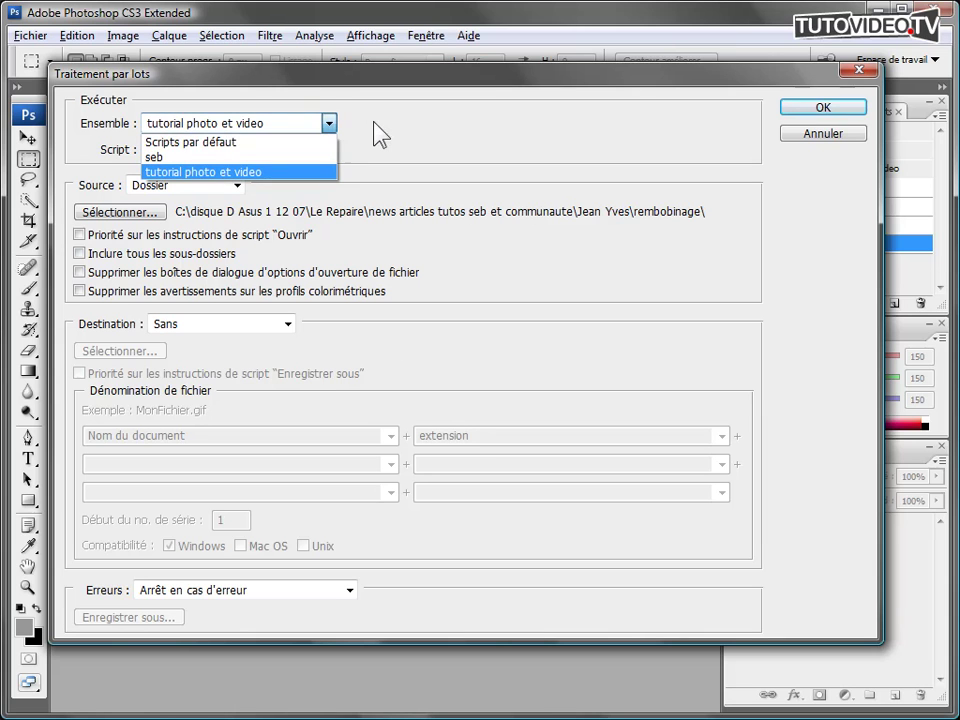
{"action": "left_click", "coordinate": [320, 172]}
{"action": "left_click", "coordinate": [328, 150]}
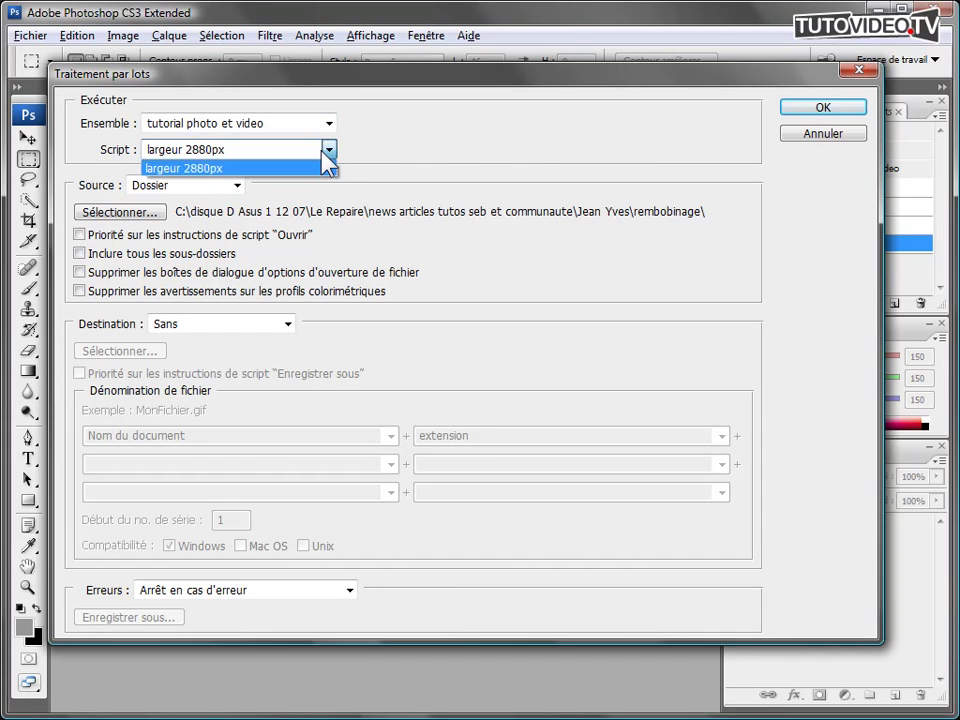
{"action": "left_click", "coordinate": [389, 157]}
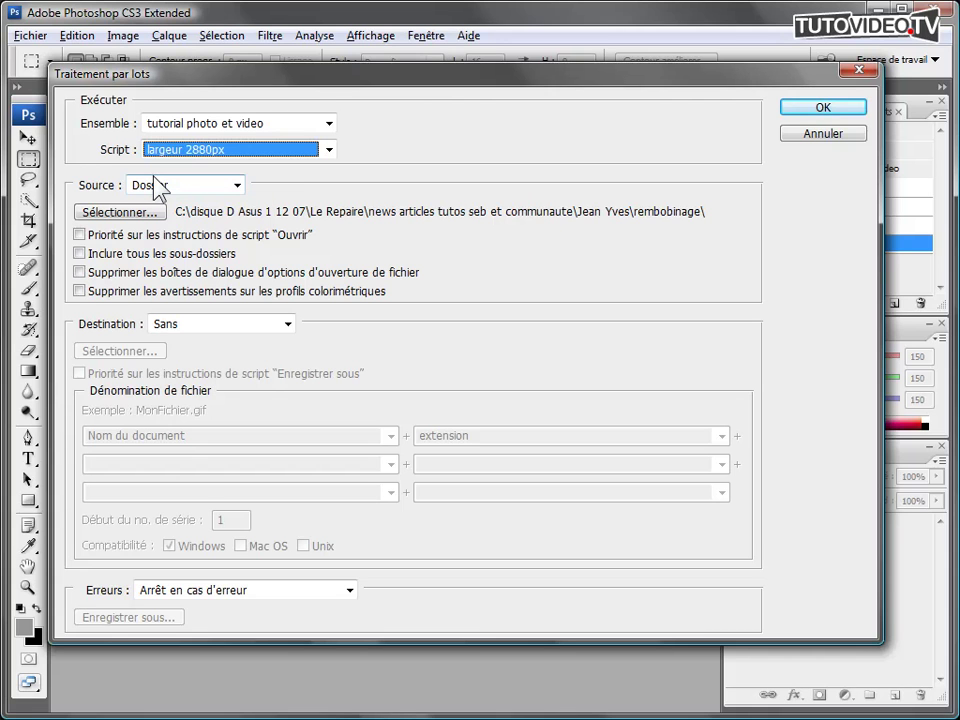
{"action": "left_click", "coordinate": [287, 326]}
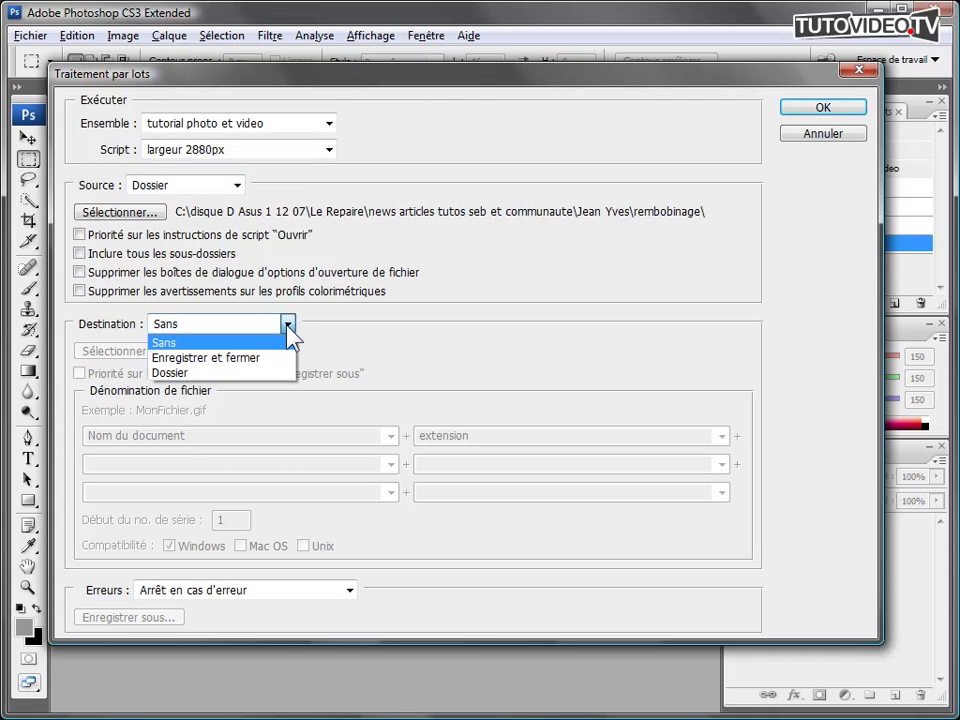
{"action": "left_click", "coordinate": [214, 373]}
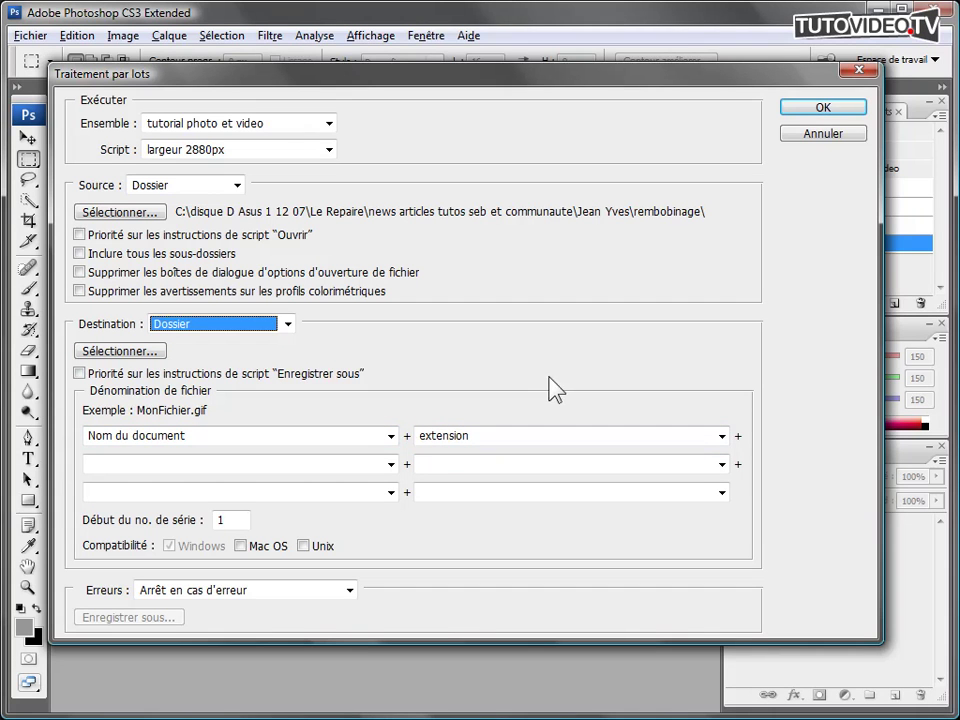
{"action": "left_click", "coordinate": [287, 324]}
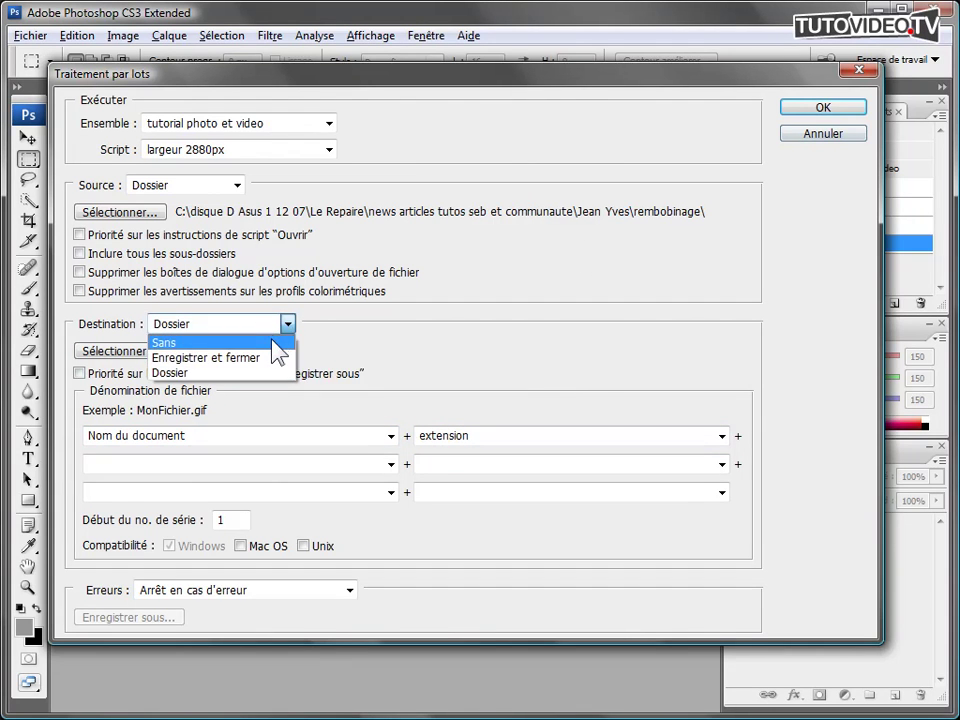
{"action": "left_click", "coordinate": [285, 342]}
{"action": "left_click", "coordinate": [821, 136]}
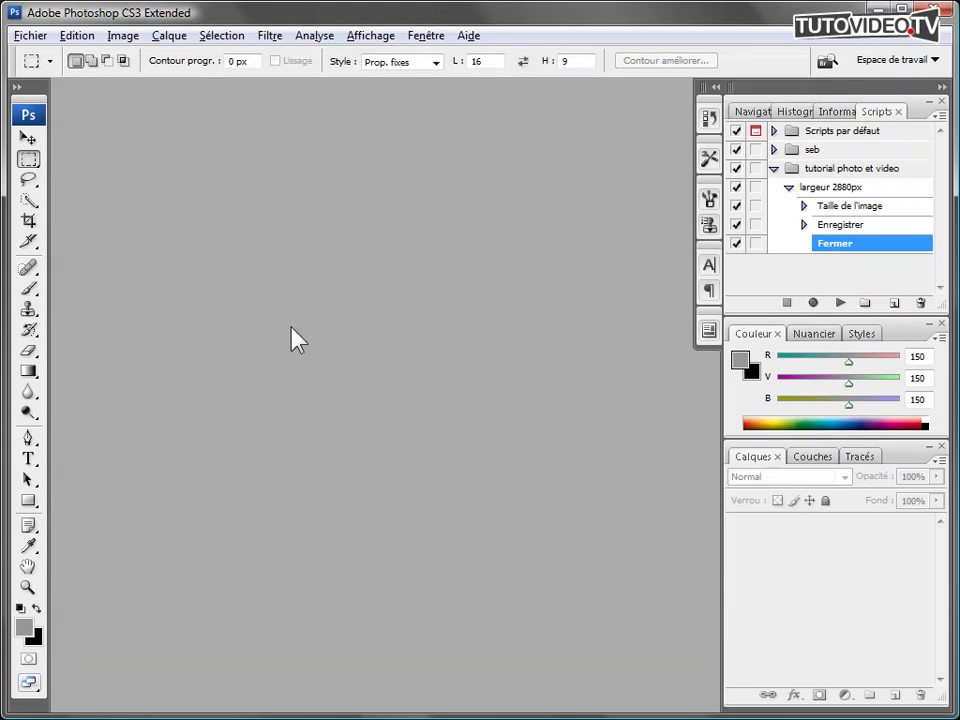
Switch to Adobe Bridge and open the "09 Agrigente" folder inside the "Sicile" folder
{"action": "left_click", "coordinate": [30, 36]}
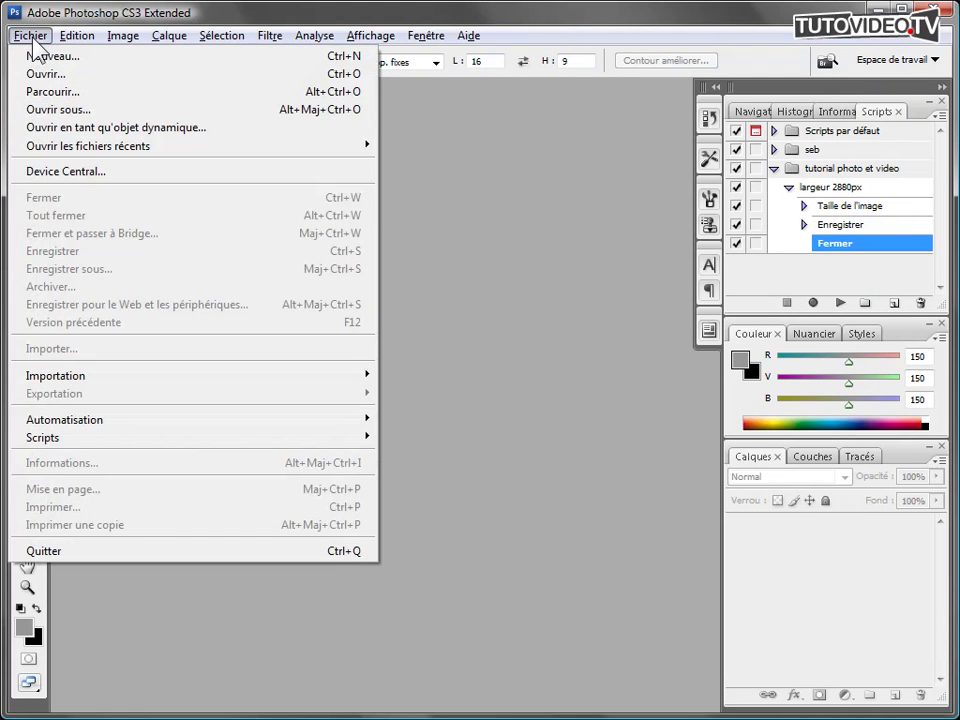
{"action": "left_click", "coordinate": [55, 92]}
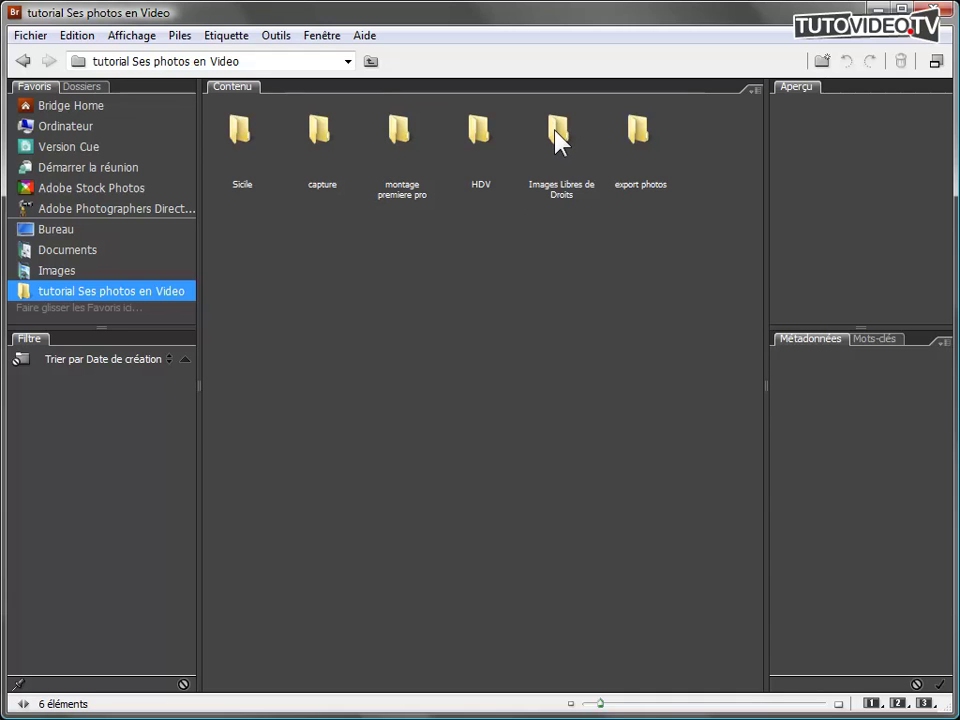
{"action": "double_click", "coordinate": [240, 140]}
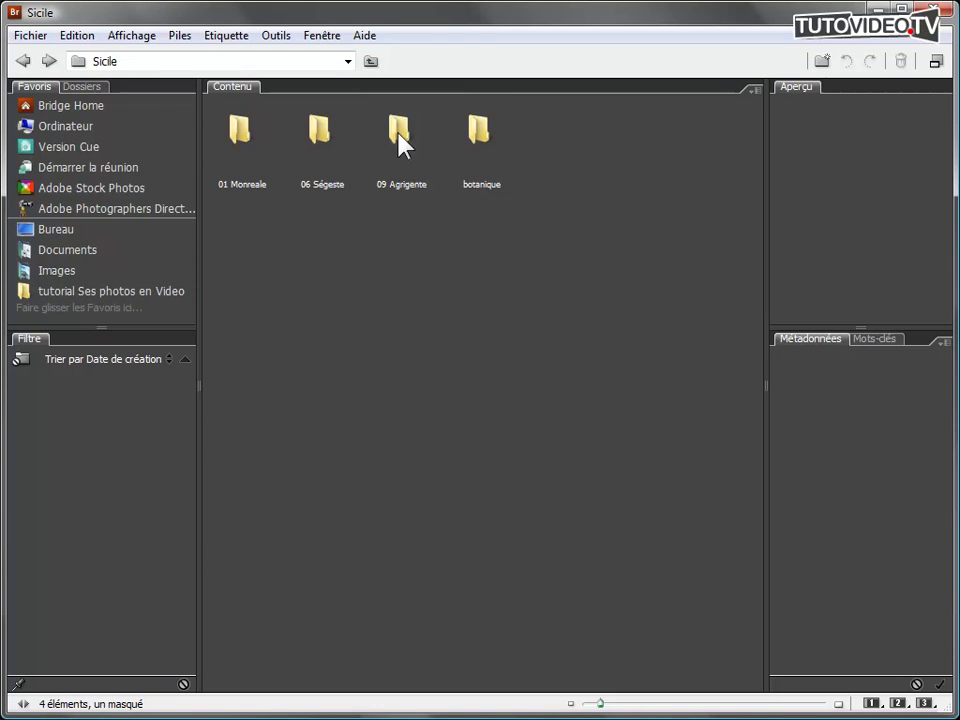
{"action": "double_click", "coordinate": [399, 140]}
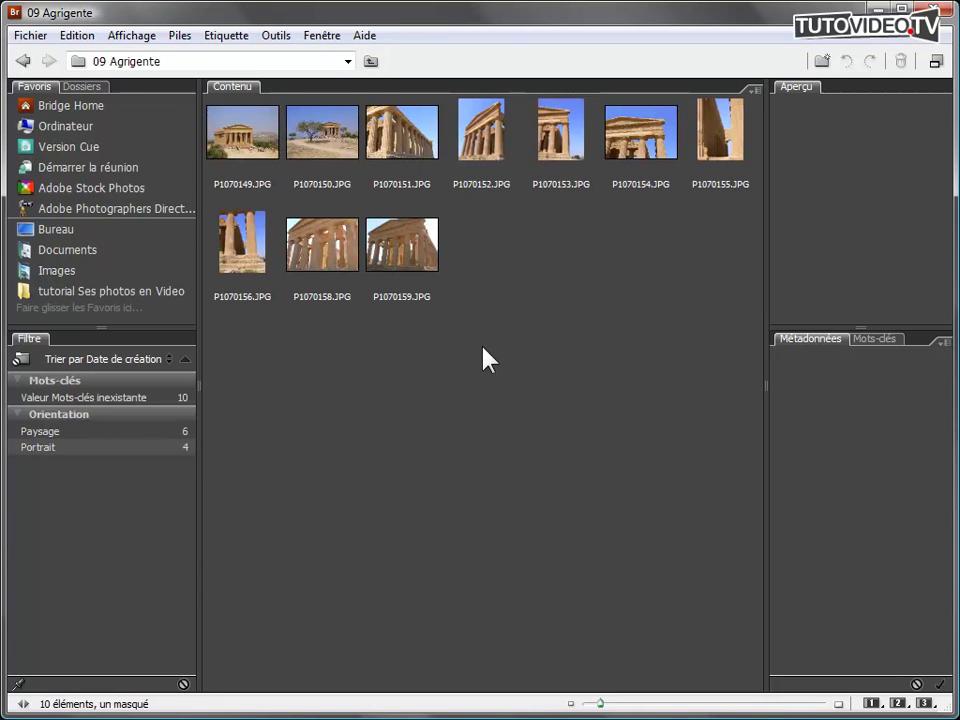
Select the six landscape photos P1070149, P1070150, P1070151, P1070154, P1070158 and P1070159
{"action": "left_click", "coordinate": [240, 150]}
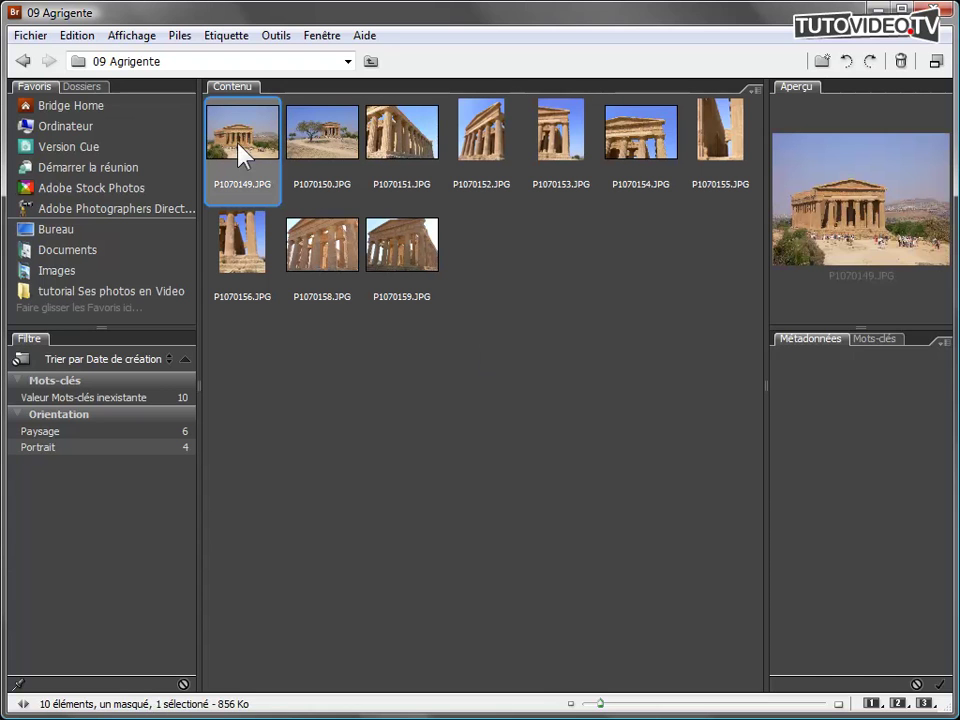
{"action": "left_click", "coordinate": [402, 145], "text": "shift"}
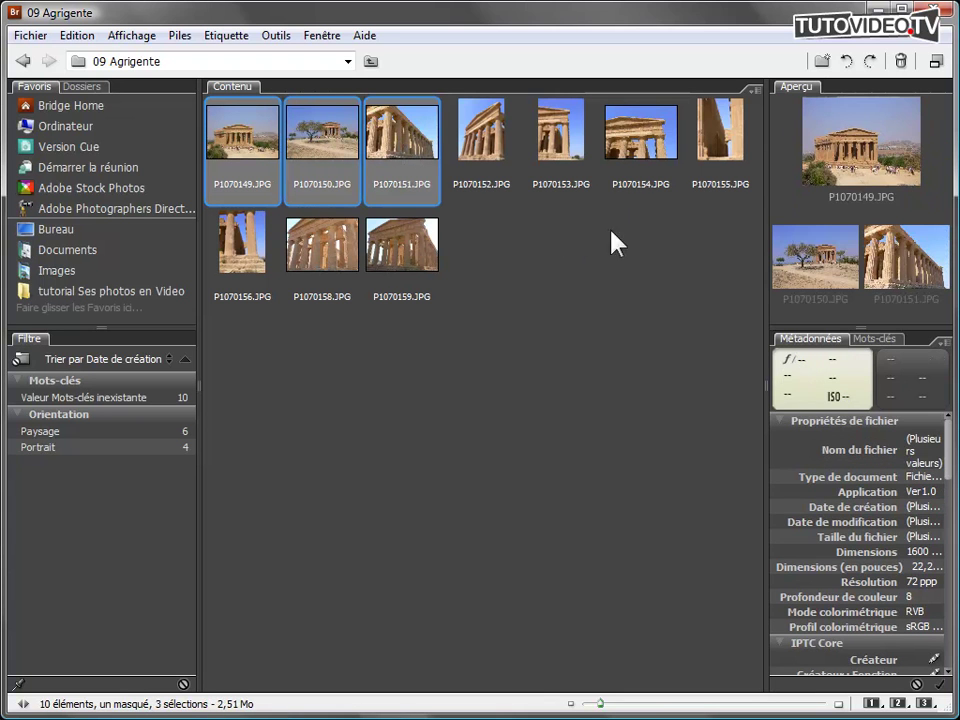
{"action": "left_click", "coordinate": [656, 148], "text": "ctrl"}
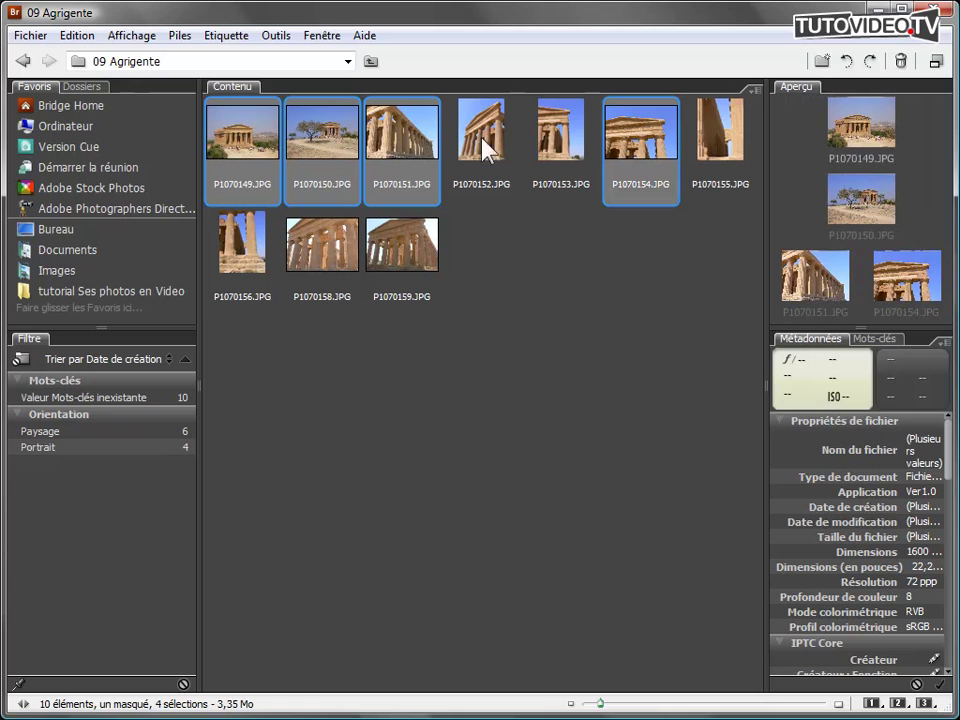
{"action": "left_click", "coordinate": [423, 262], "text": "ctrl"}
{"action": "left_click", "coordinate": [332, 274], "text": "ctrl"}
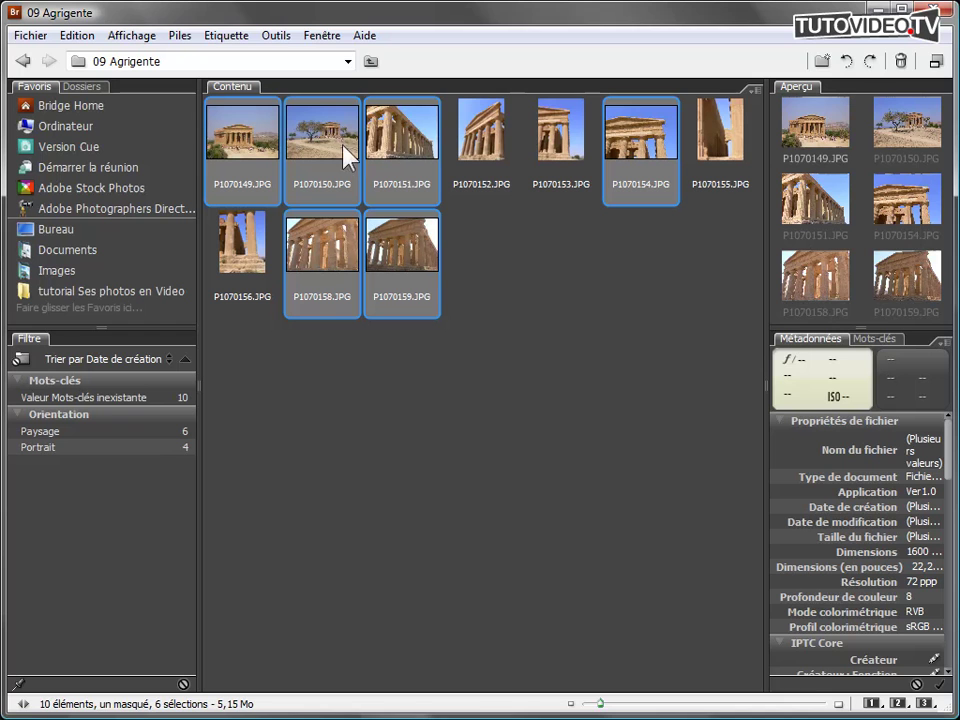
Batch-process the selected Bridge photos with the "largeur 2880px" script from the "tutorial photo et video" set, with destination Sans
{"action": "left_click", "coordinate": [276, 37]}
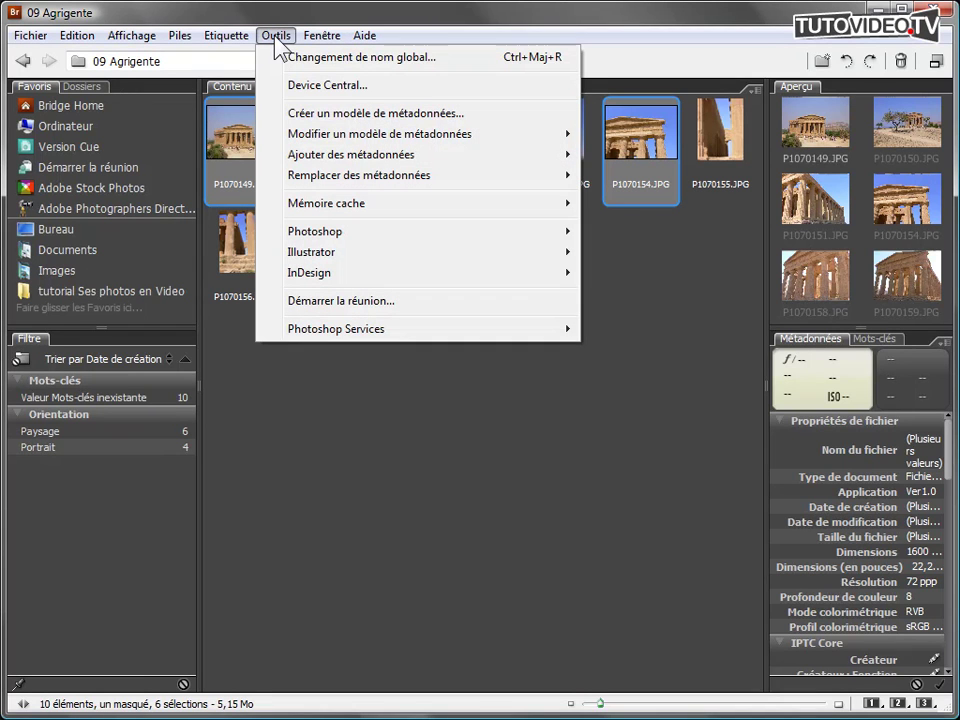
{"action": "mouse_move", "coordinate": [405, 236]}
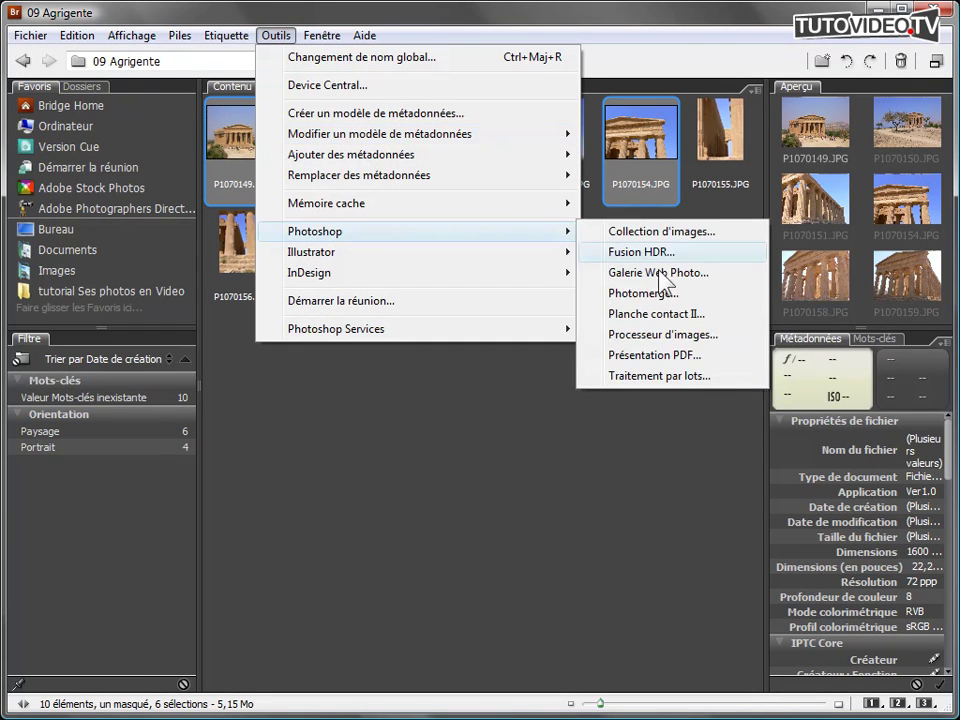
{"action": "left_click", "coordinate": [684, 377]}
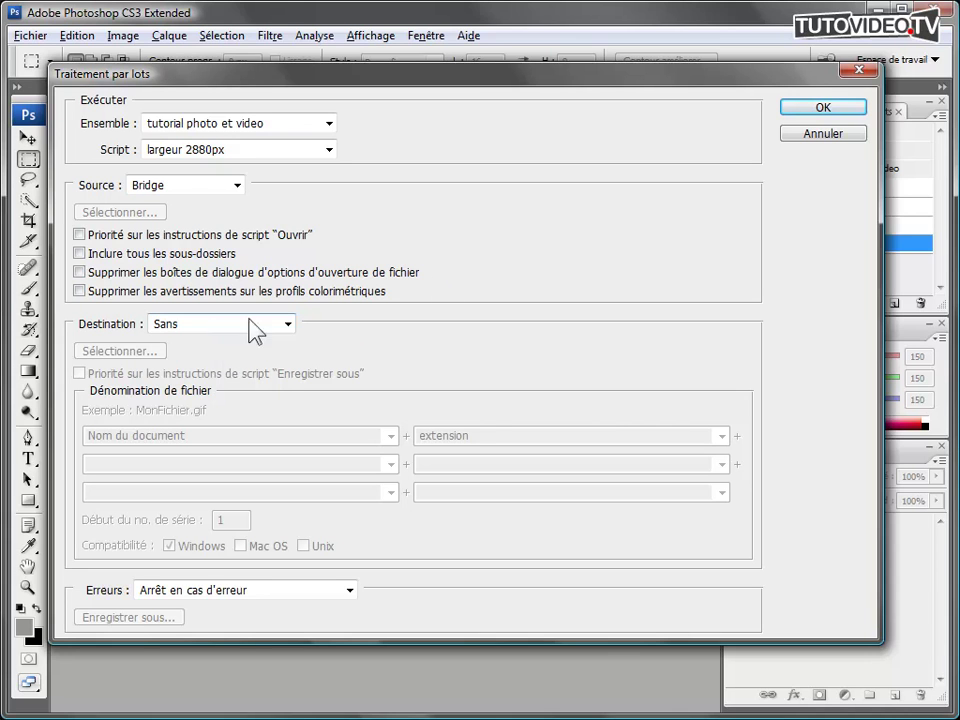
{"action": "left_click", "coordinate": [810, 113]}
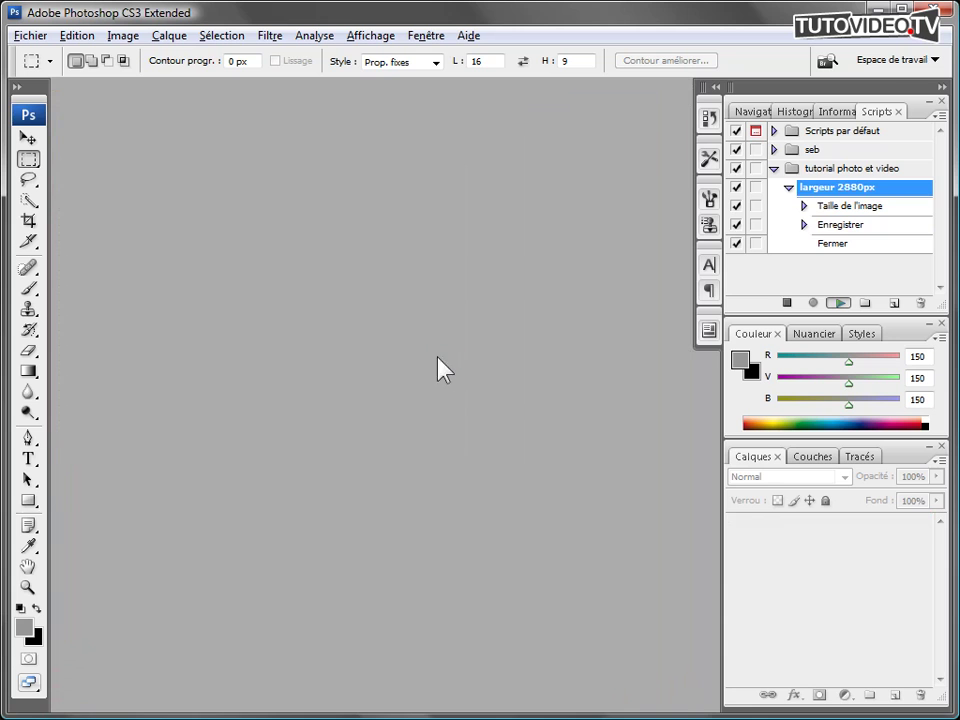
Switch back to Adobe Bridge and open the "export photos" folder inside "tutorial Ses photos en Video"
{"action": "key", "text": "alt+Tab"}
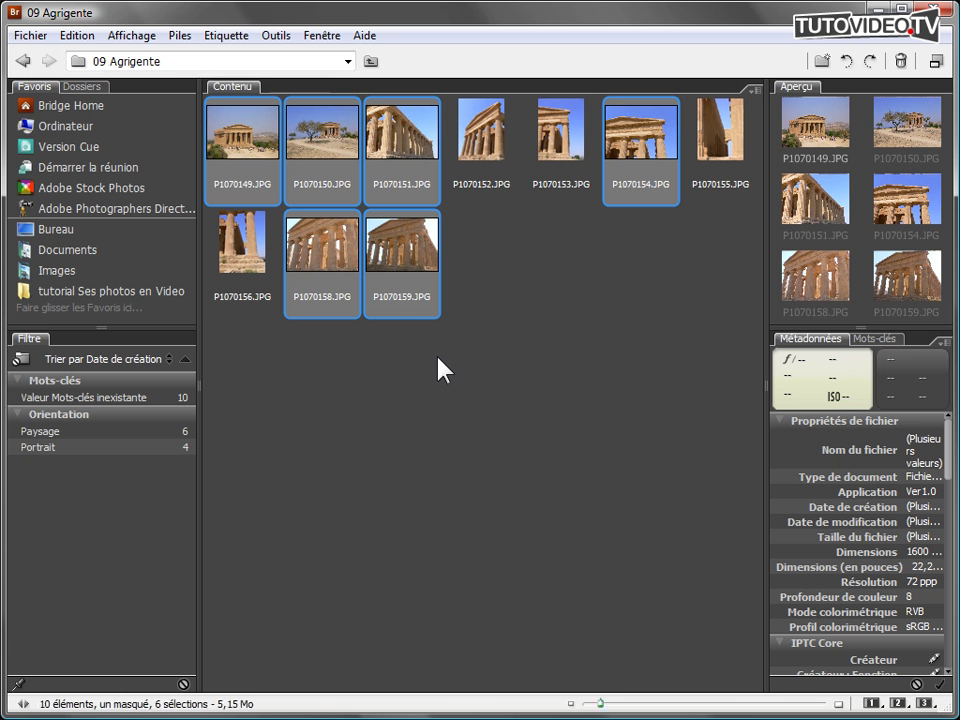
{"action": "left_click", "coordinate": [149, 291]}
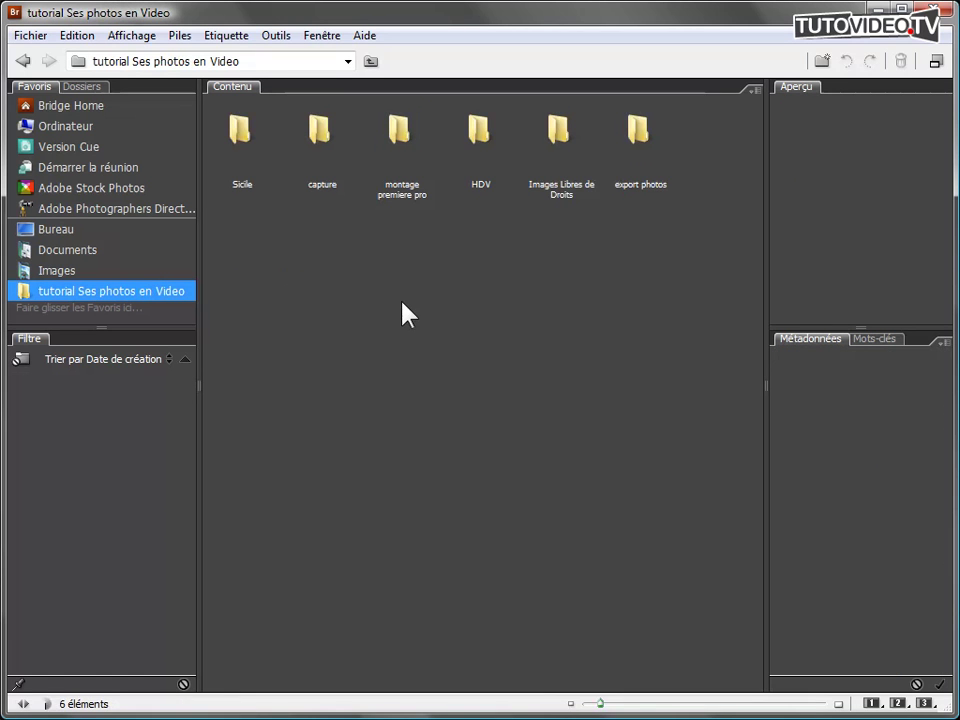
{"action": "double_click", "coordinate": [640, 132]}
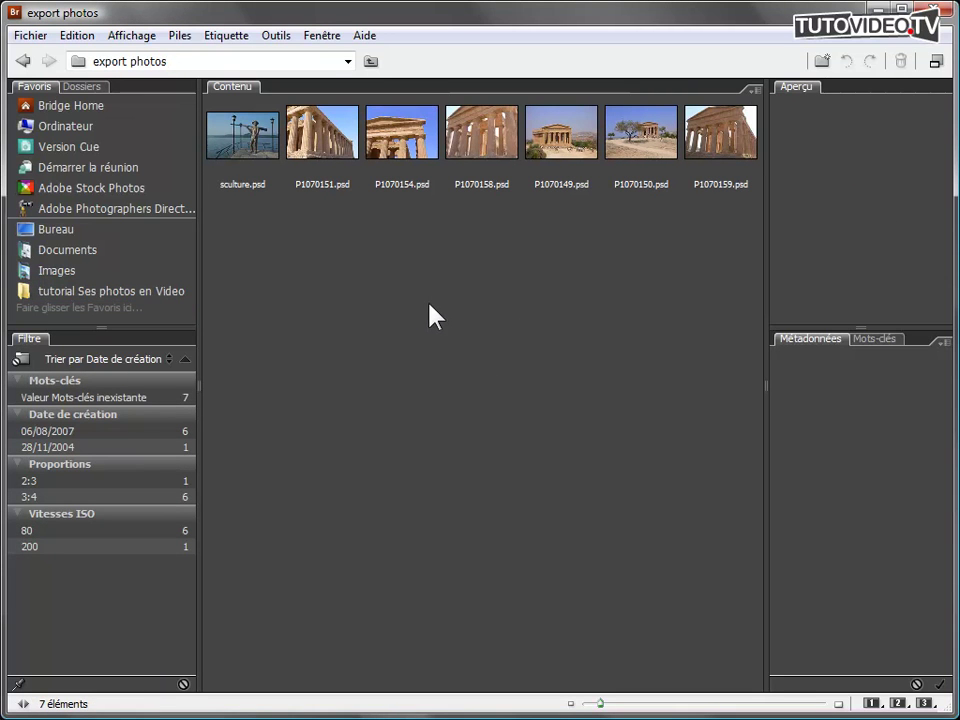
Reduce Bridge to a compact window, move it fully into view, and bring up Premiere Pro behind it
{"action": "left_click", "coordinate": [936, 61]}
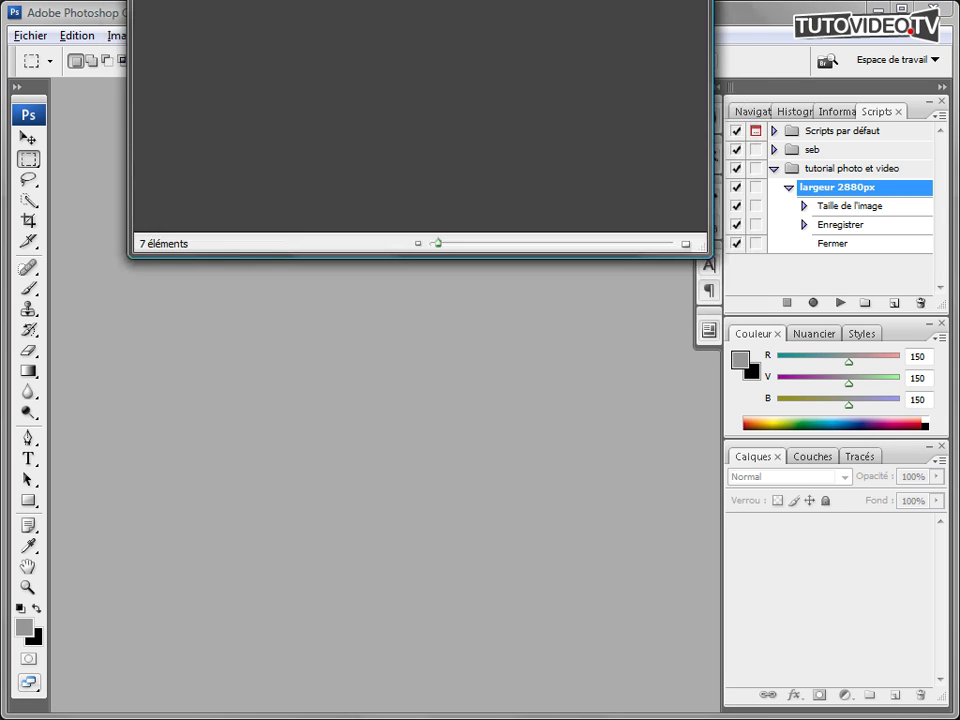
{"action": "left_click_drag", "start_coordinate": [477, 0], "coordinate": [710, 100]}
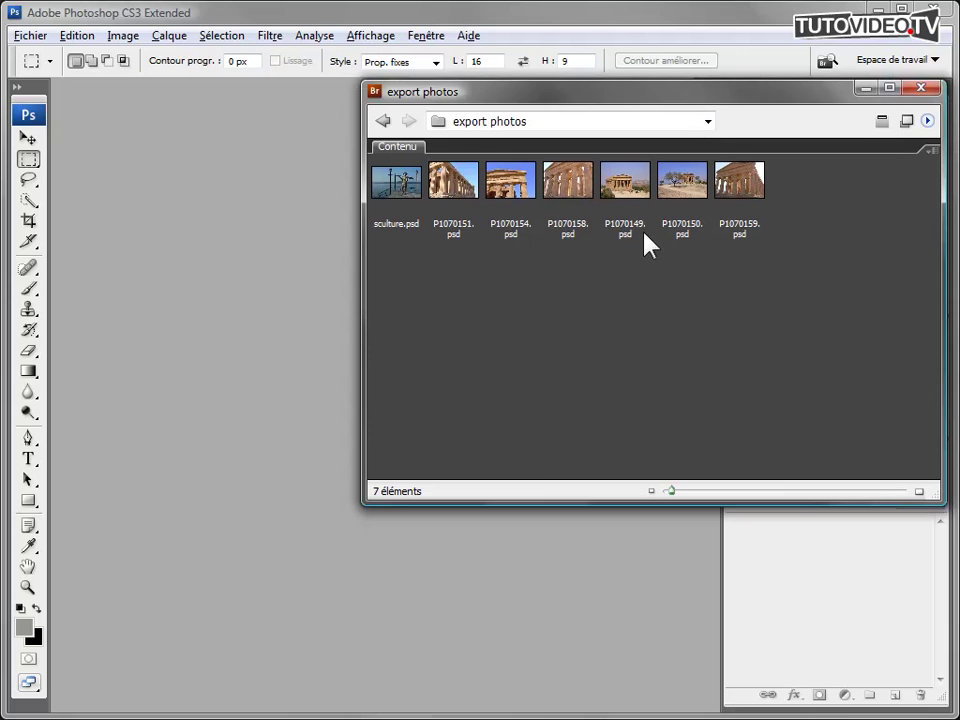
{"action": "key", "text": "alt+Tab"}
{"action": "key", "text": "alt+Tab"}
Select sculture.psd in the "export photos" folder
{"action": "left_click", "coordinate": [401, 185]}
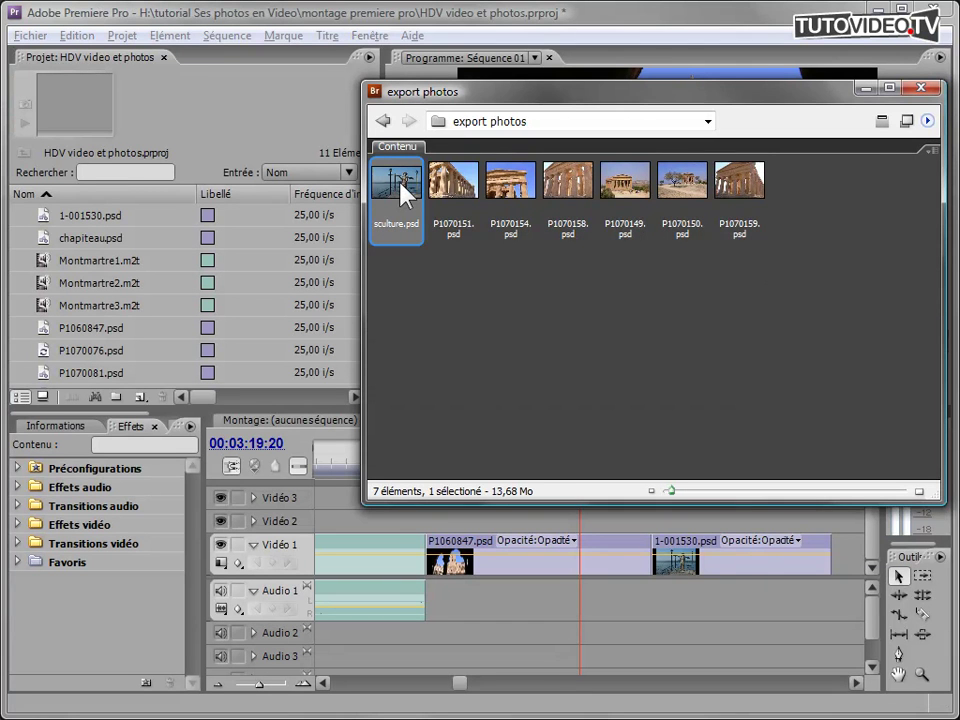